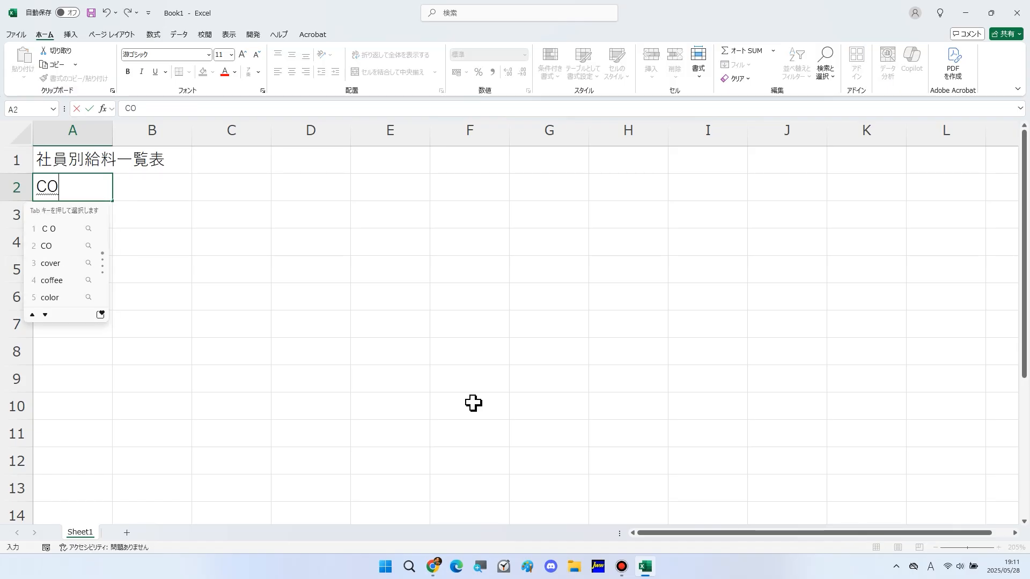
Step: Enter the column headers ＣＯ in A2 and 社員名 in B2
{"action": "key", "text": "Return"}
{"action": "key", "text": "Tab"}
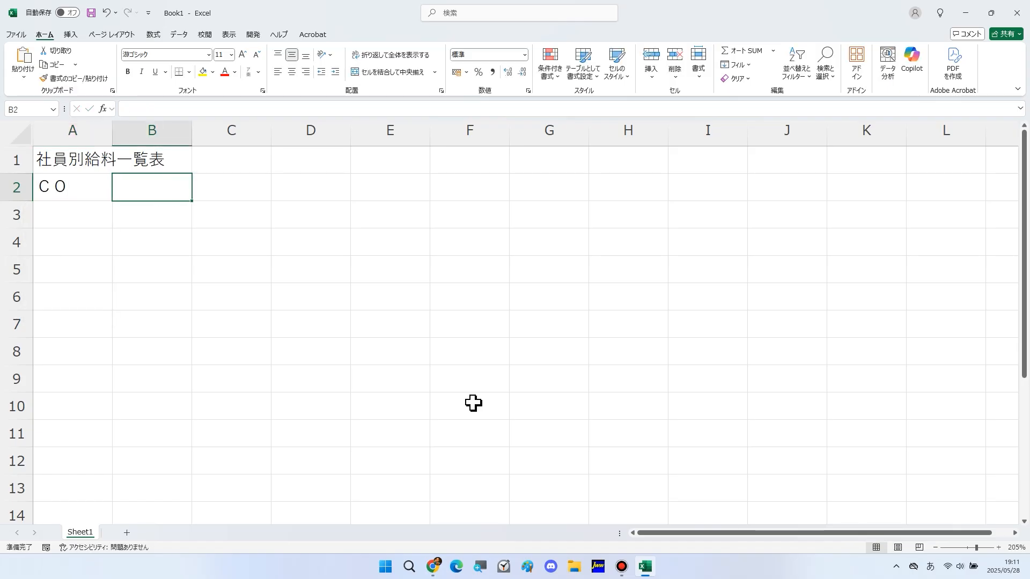
{"action": "type", "text": "shainmei"}
{"action": "key", "text": "space"}
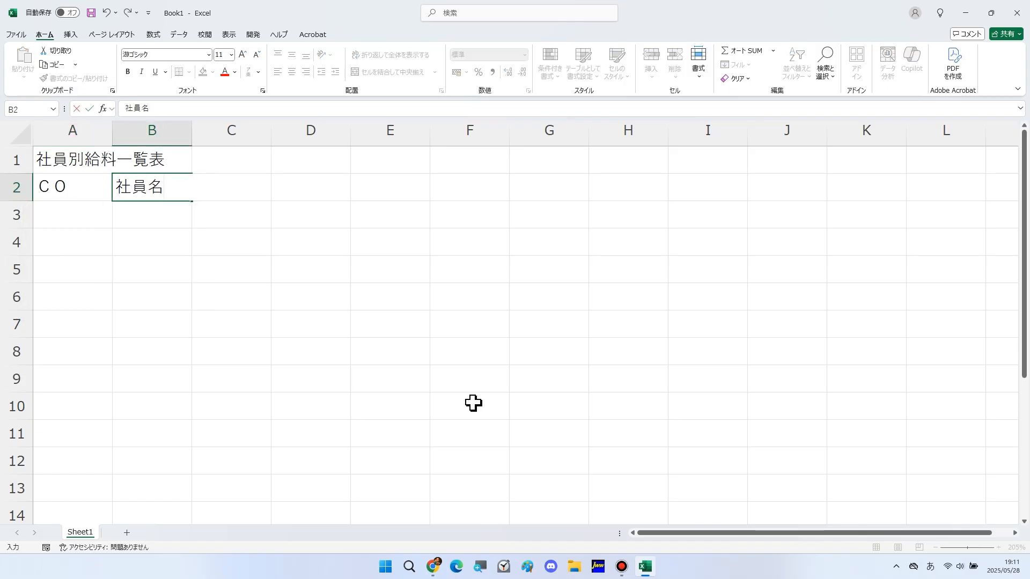
{"action": "key", "text": "Return"}
{"action": "key", "text": "Tab"}
Step: Enter the column headers 基本給 in C2 and 残業時間 in D2
{"action": "type", "text": "kihonkyuu"}
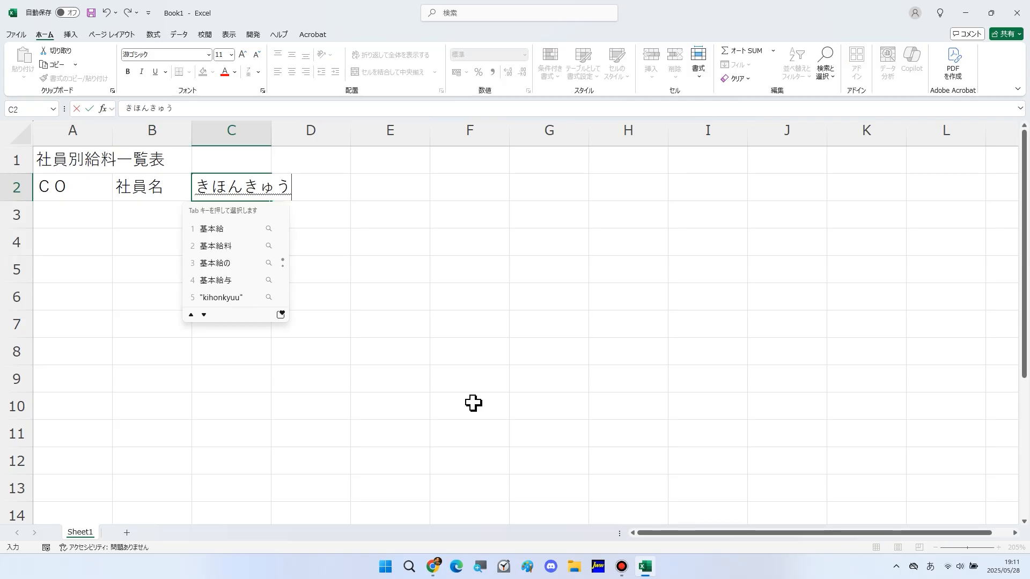
{"action": "key", "text": "space"}
{"action": "key", "text": "Return"}
{"action": "key", "text": "Tab"}
{"action": "type", "text": "zangyoujikan"}
{"action": "key", "text": "space"}
{"action": "key", "text": "Return"}
{"action": "key", "text": "Tab"}
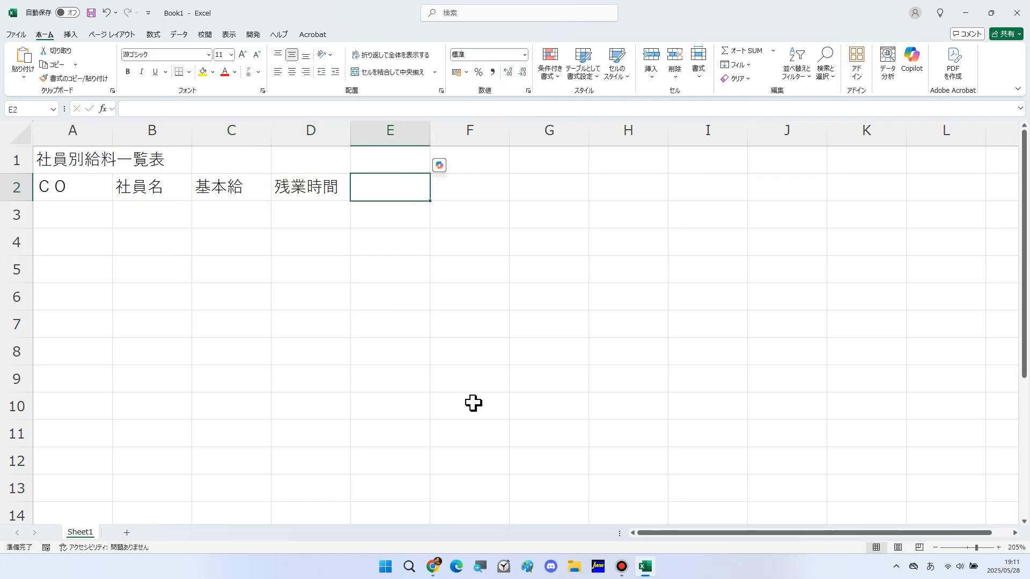
Step: Enter the column headers 残業手当 in E2 and 査定値 in F2
{"action": "type", "text": "zanngyouteate"}
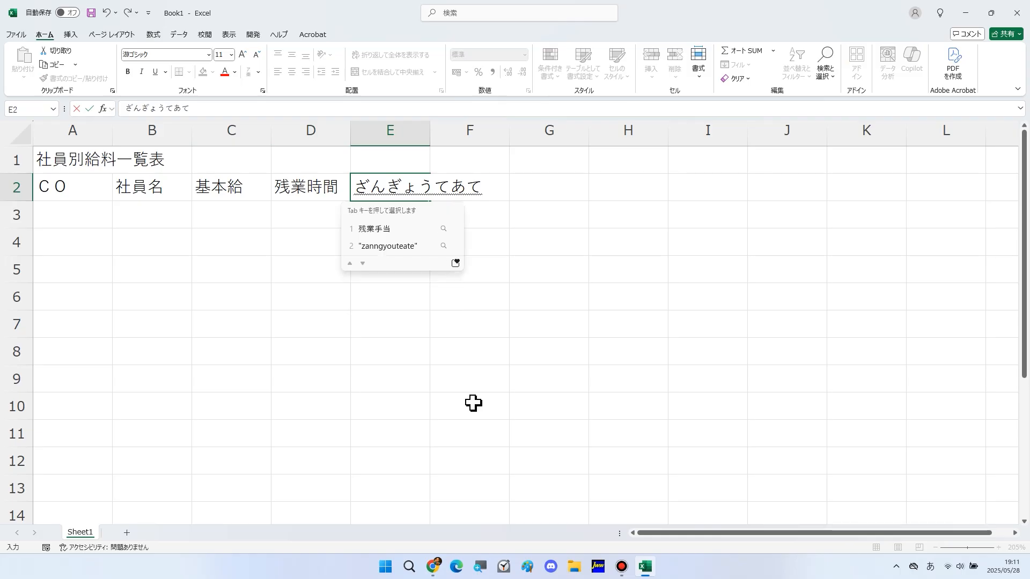
{"action": "key", "text": "space"}
{"action": "key", "text": "Return"}
{"action": "key", "text": "Tab"}
{"action": "type", "text": "sateit"}
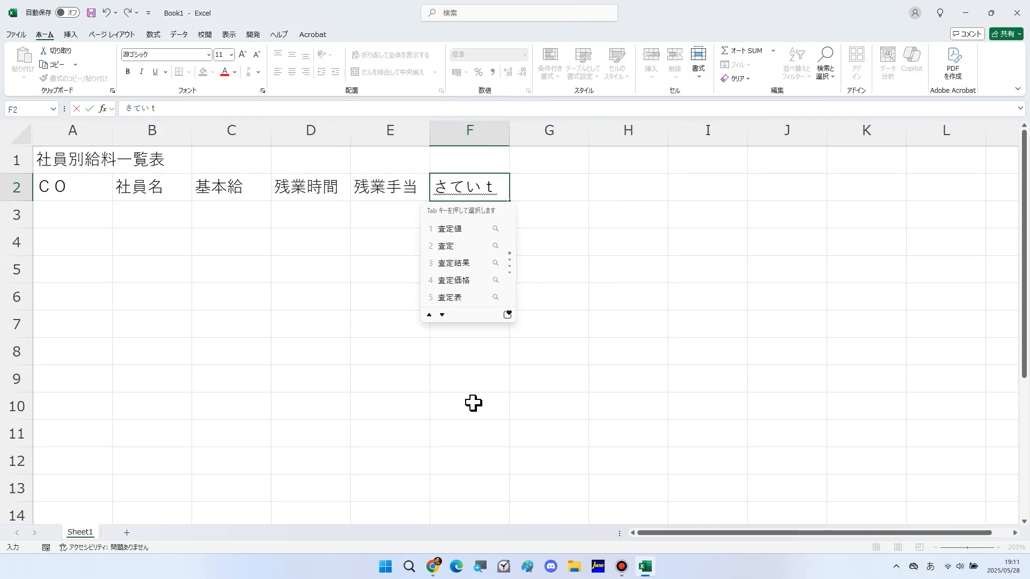
{"action": "type", "text": "i"}
{"action": "key", "text": "space"}
{"action": "key", "text": "space"}
{"action": "key", "text": "space"}
{"action": "key", "text": "Return"}
{"action": "key", "text": "Tab"}
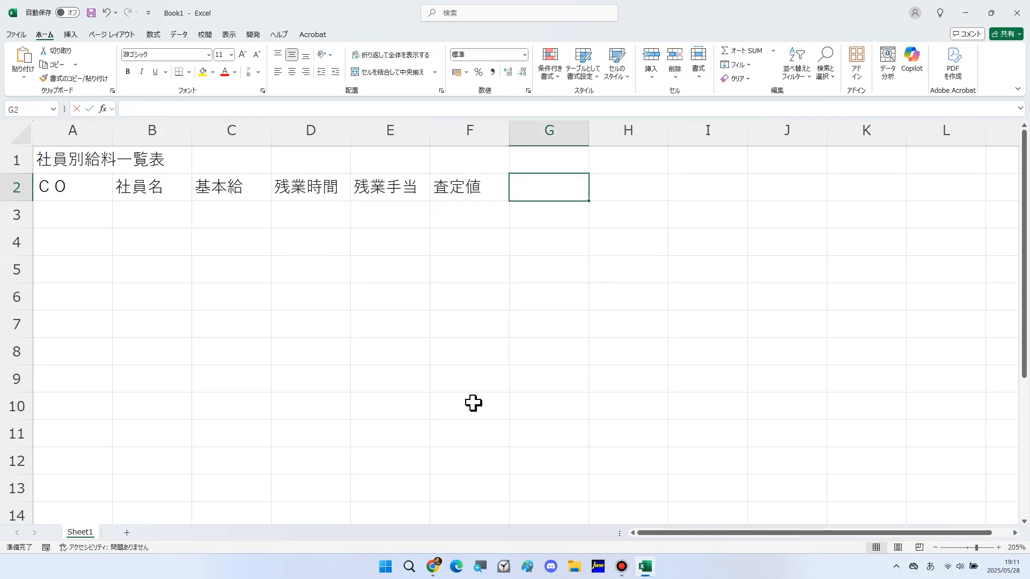
Step: Enter the column headers 特別手当, 総支給額 and 構成比率 in G2 through I2
{"action": "type", "text": "tokubet"}
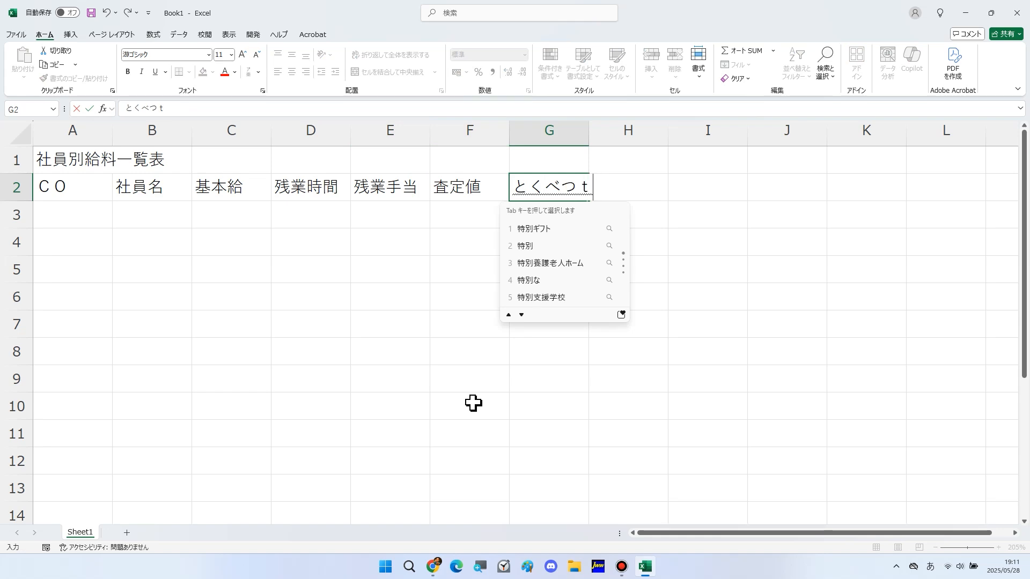
{"action": "type", "text": "eate"}
{"action": "key", "text": "space"}
{"action": "key", "text": "Tab"}
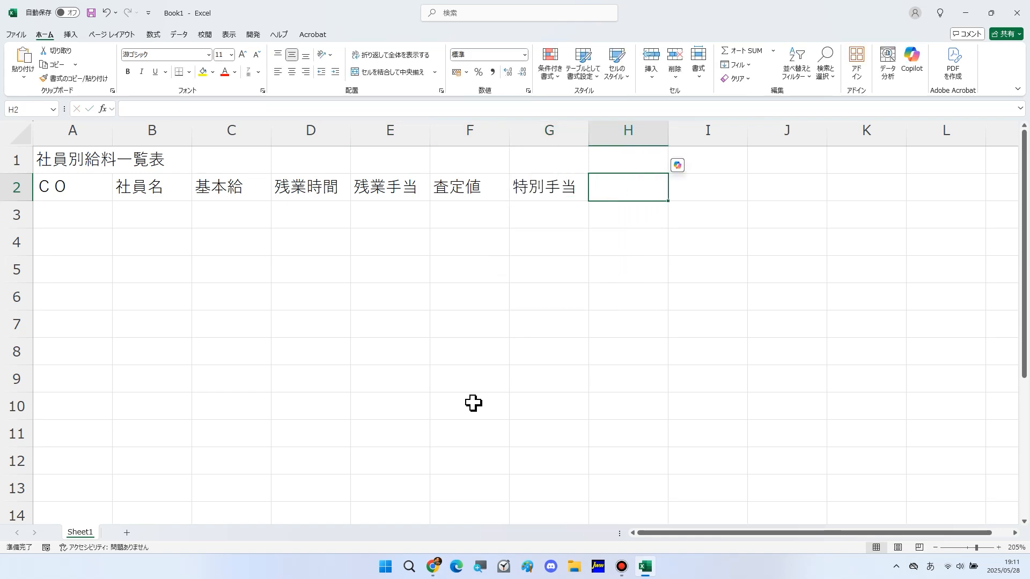
{"action": "type", "text": "sousikyuugaku"}
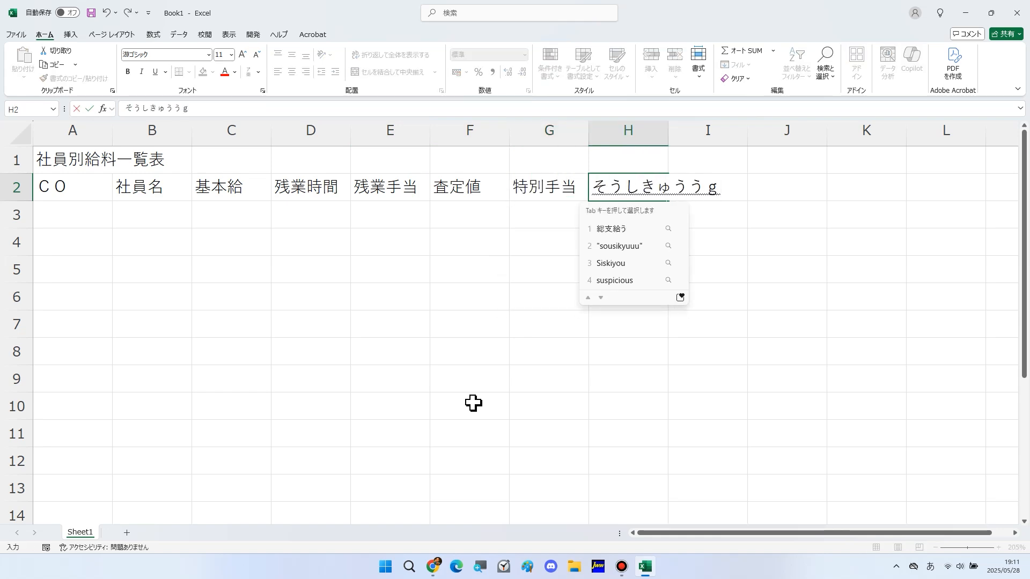
{"action": "key", "text": "space"}
{"action": "key", "text": "Return"}
{"action": "key", "text": "Tab"}
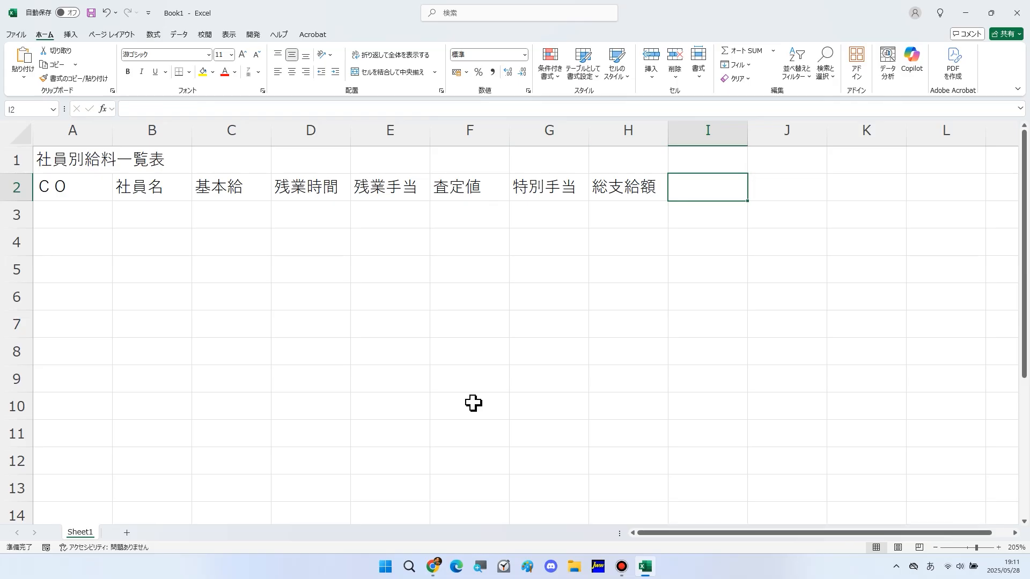
{"action": "type", "text": "kouseihiritu"}
{"action": "key", "text": "space"}
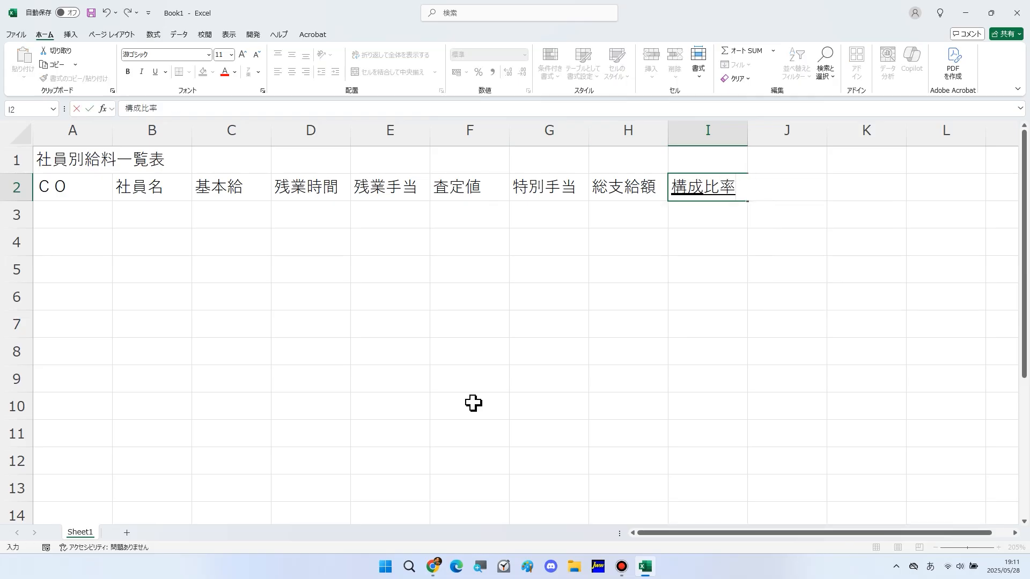
Step: Fill A3:A11 with the consecutive codes 101 to 109, starting from 101 in A3
{"action": "left_click", "coordinate": [86, 210]}
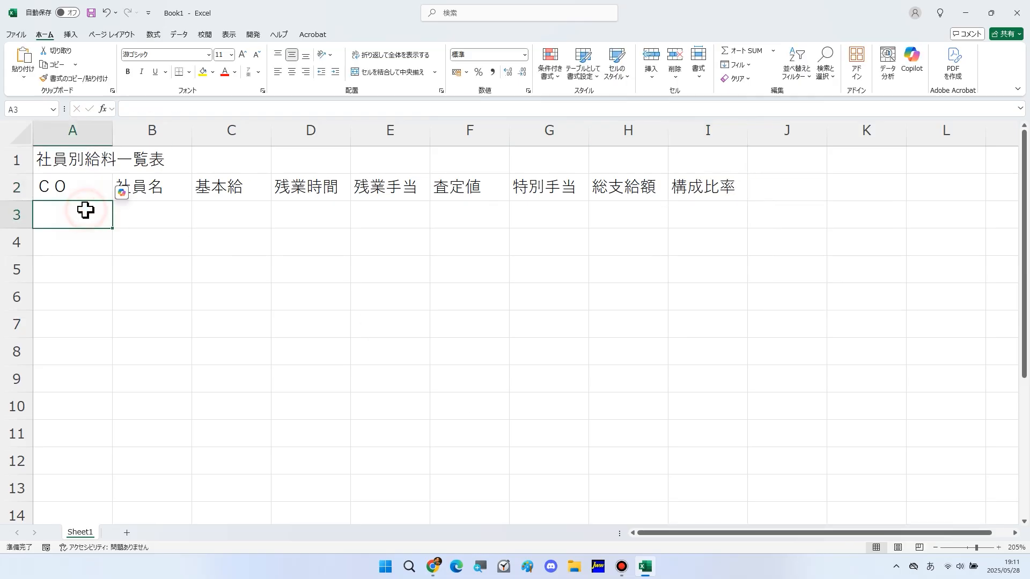
{"action": "type", "text": "101"}
{"action": "key", "text": "Return"}
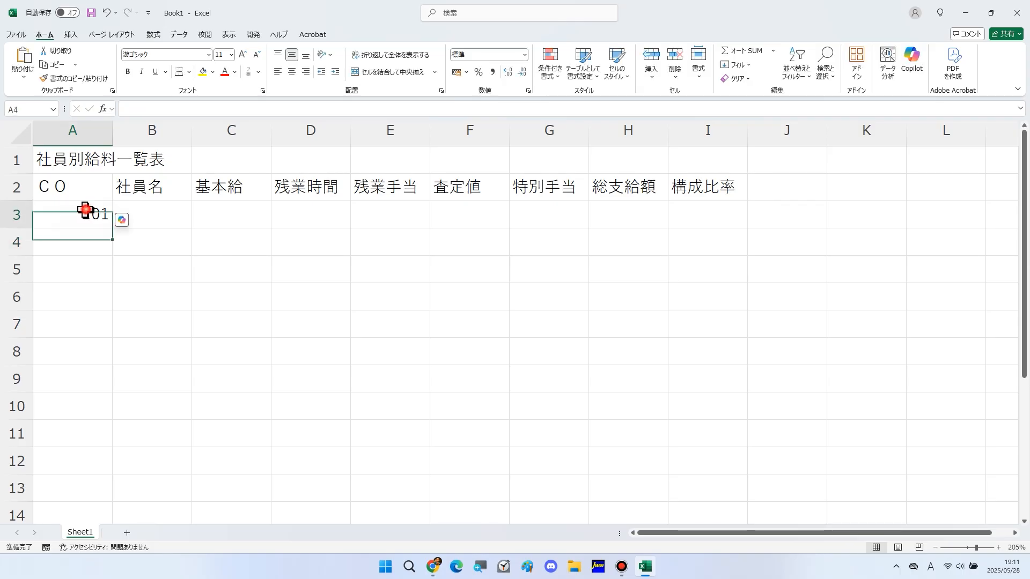
{"action": "left_click", "coordinate": [86, 210]}
{"action": "left_click_drag", "start_coordinate": [111, 231], "coordinate": [104, 441]}
Step: Enter the total row label 合計 in B13
{"action": "left_click", "coordinate": [142, 486]}
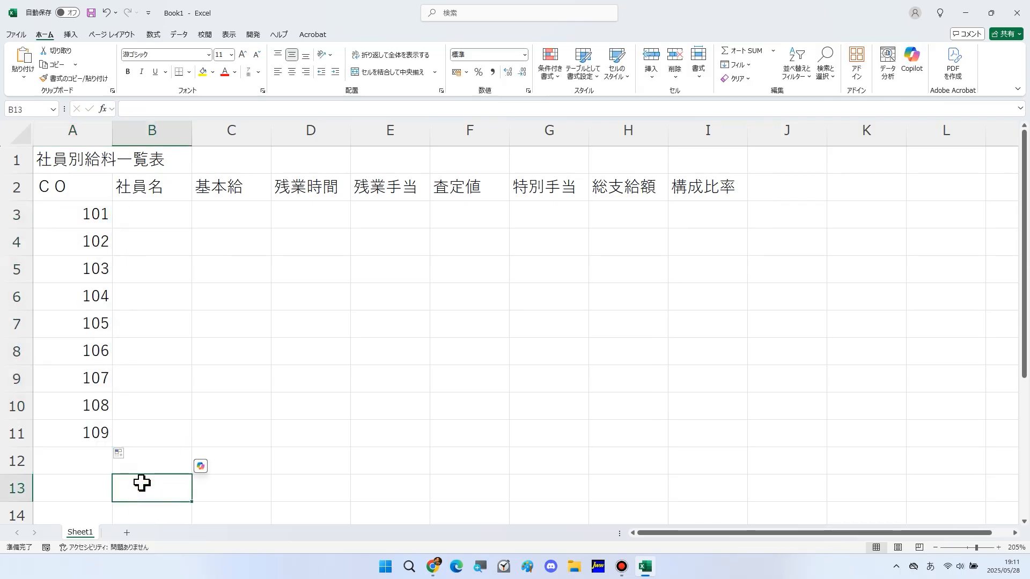
{"action": "type", "text": "ごう"}
{"action": "key", "text": "Tab"}
{"action": "key", "text": "Return"}
Step: Apply grid borders to all cells of the table range A2:I13
{"action": "left_click_drag", "start_coordinate": [94, 485], "coordinate": [695, 183]}
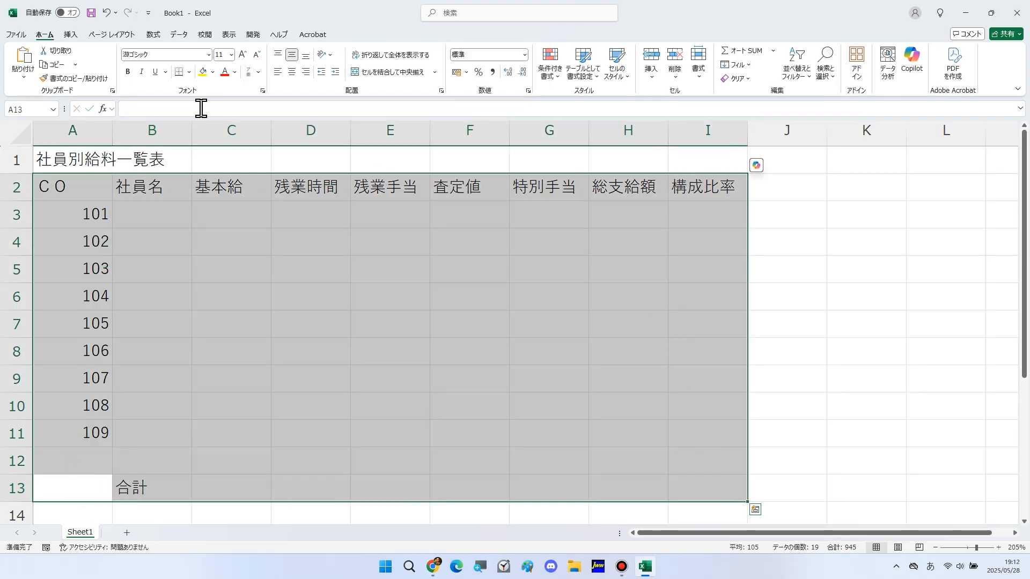
{"action": "left_click", "coordinate": [189, 72]}
{"action": "left_click", "coordinate": [204, 179]}
Step: Enter the first employee's full name in B3, with the given name in katakana
{"action": "left_click", "coordinate": [158, 217]}
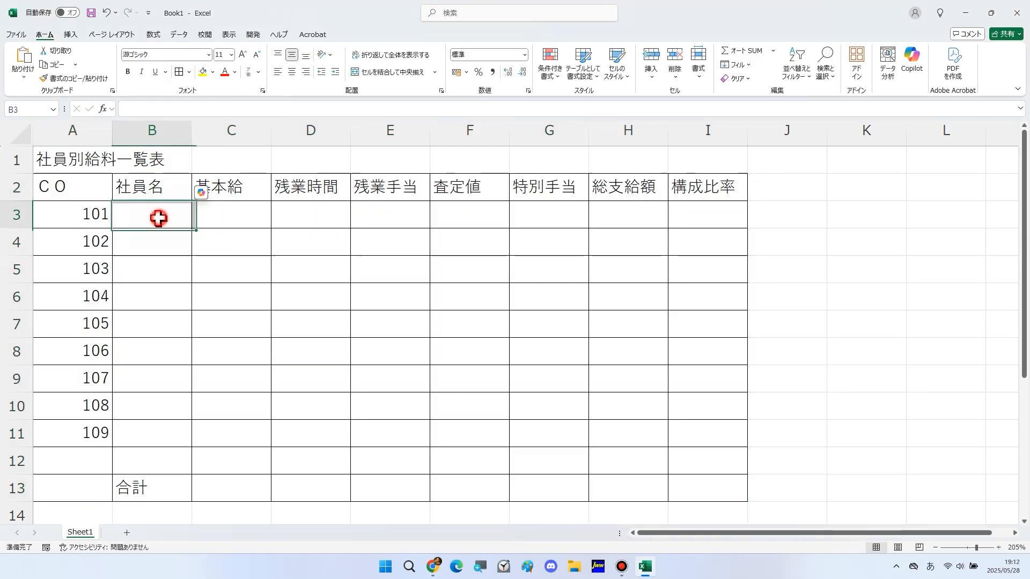
{"action": "type", "text": "kam"}
{"action": "key", "text": "BackSpace"}
{"action": "key", "text": "BackSpace"}
{"action": "key", "text": "BackSpace"}
{"action": "type", "text": "kamiyama"}
{"action": "key", "text": "space"}
{"action": "type", "text": "saki"}
{"action": "key", "text": "F7"}
{"action": "key", "text": "Return"}
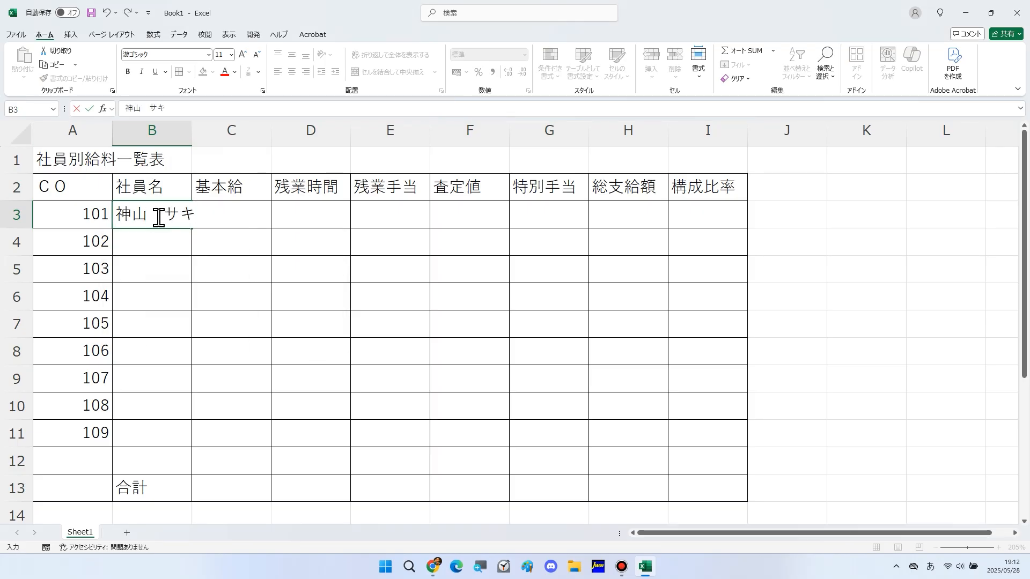
{"action": "key", "text": "Return"}
Step: Enter the second employee's full name in kanji in B4
{"action": "type", "text": "nakahara"}
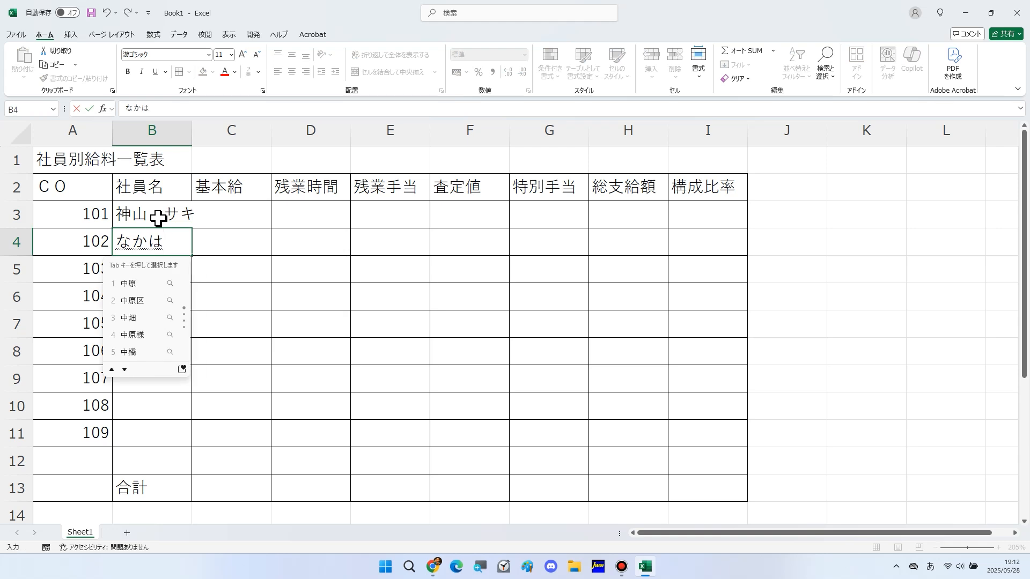
{"action": "key", "text": "space"}
{"action": "key", "text": "Return"}
{"action": "type", "text": "daichi"}
{"action": "key", "text": "space"}
{"action": "key", "text": "Return"}
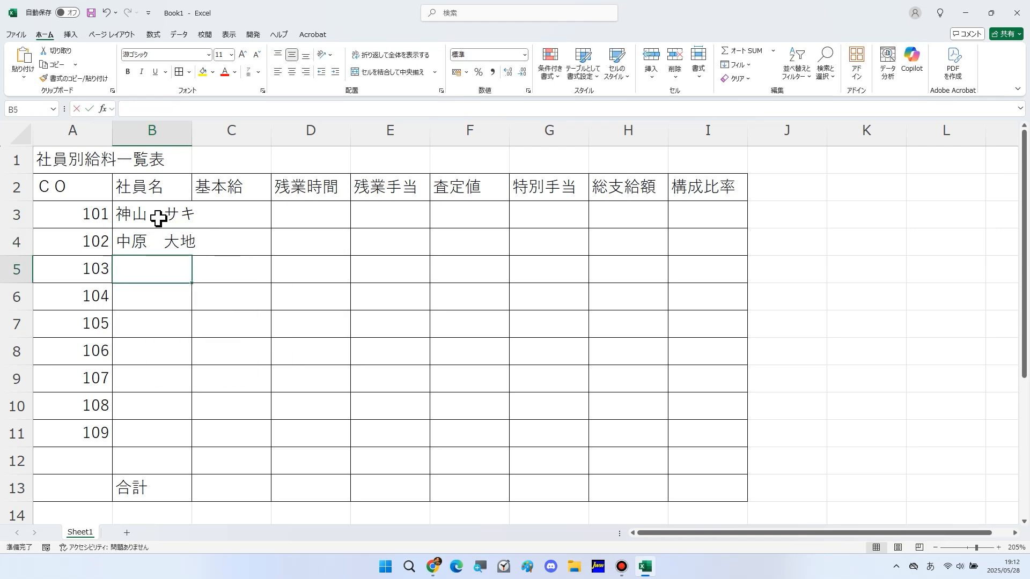
Step: Enter the third employee's full name in B5, with the given name in hiragana
{"action": "type", "text": "hya"}
{"action": "key", "text": "BackSpace"}
{"action": "key", "text": "BackSpace"}
{"action": "type", "text": "hayashi"}
{"action": "key", "text": "space"}
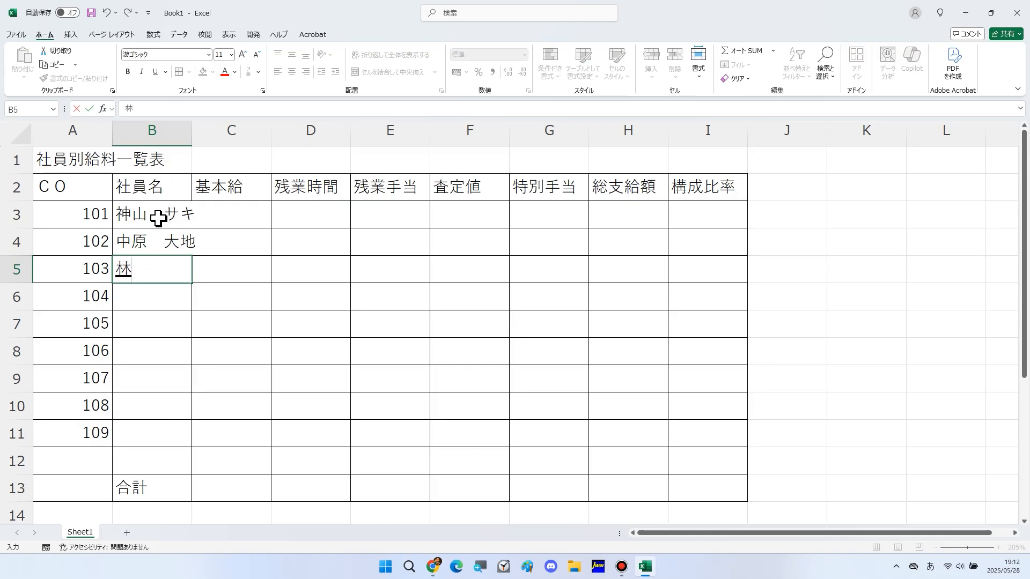
{"action": "type", "text": "kaori"}
{"action": "key", "text": "Return"}
{"action": "key", "text": "Return"}
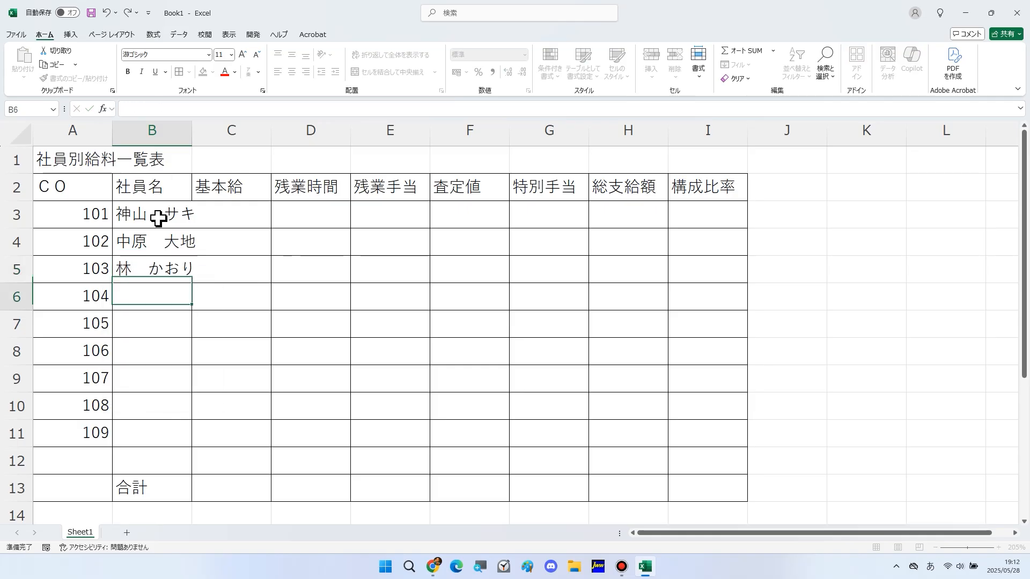
Step: Enter the fourth employee's full name in kanji in B6
{"action": "type", "text": "akaie"}
{"action": "key", "text": "BackSpace"}
{"action": "type", "text": "ke"}
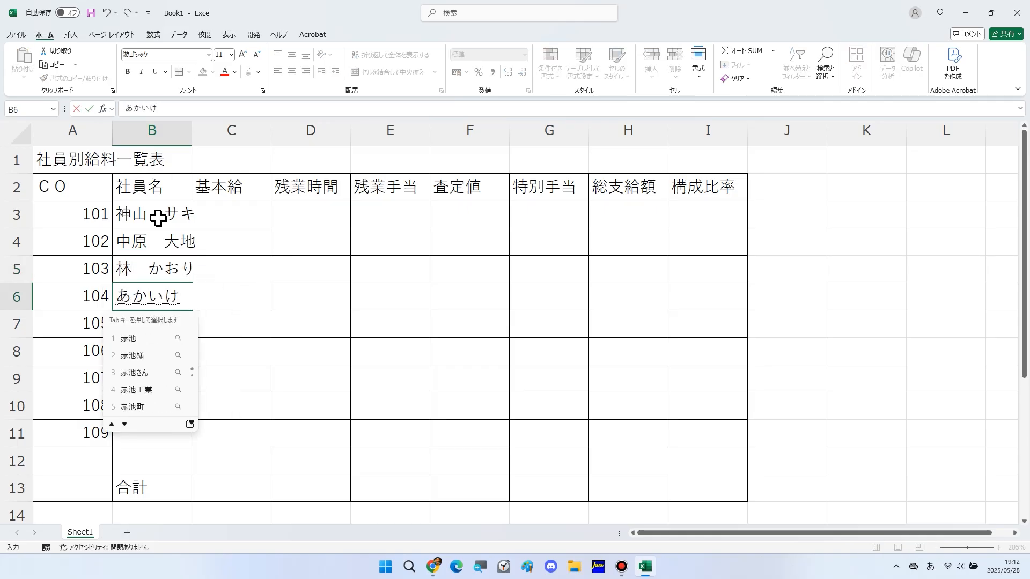
{"action": "key", "text": "space"}
{"action": "type", "text": "kazuma"}
{"action": "key", "text": "space"}
{"action": "key", "text": "Return"}
Step: Enter the fifth employee's full name in kanji in B7
{"action": "type", "text": "onodera"}
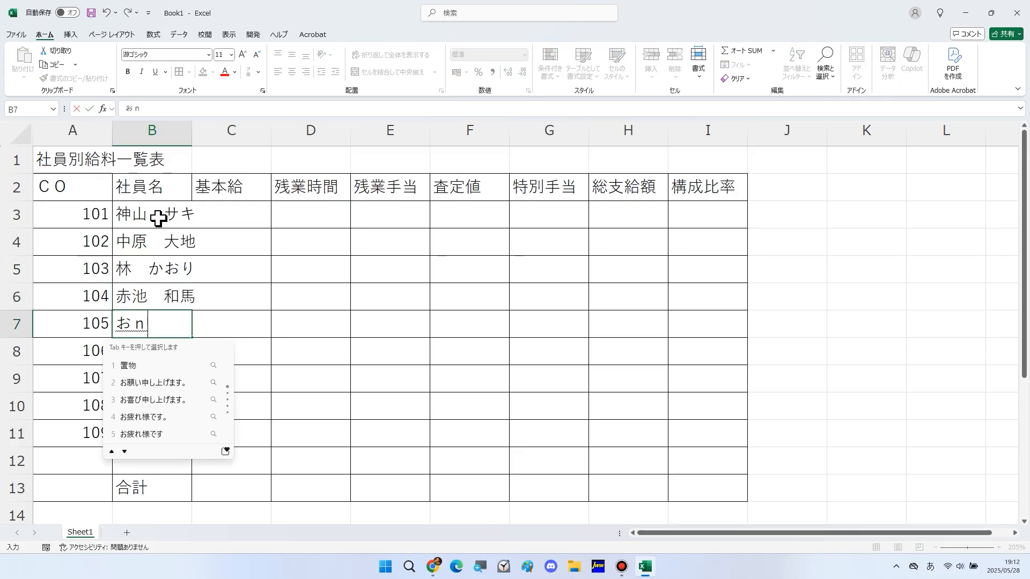
{"action": "key", "text": "space"}
{"action": "type", "text": "idori"}
{"action": "key", "text": "BackSpace"}
{"action": "key", "text": "BackSpace"}
{"action": "key", "text": "space"}
{"action": "key", "text": "BackSpace"}
{"action": "type", "text": "midori"}
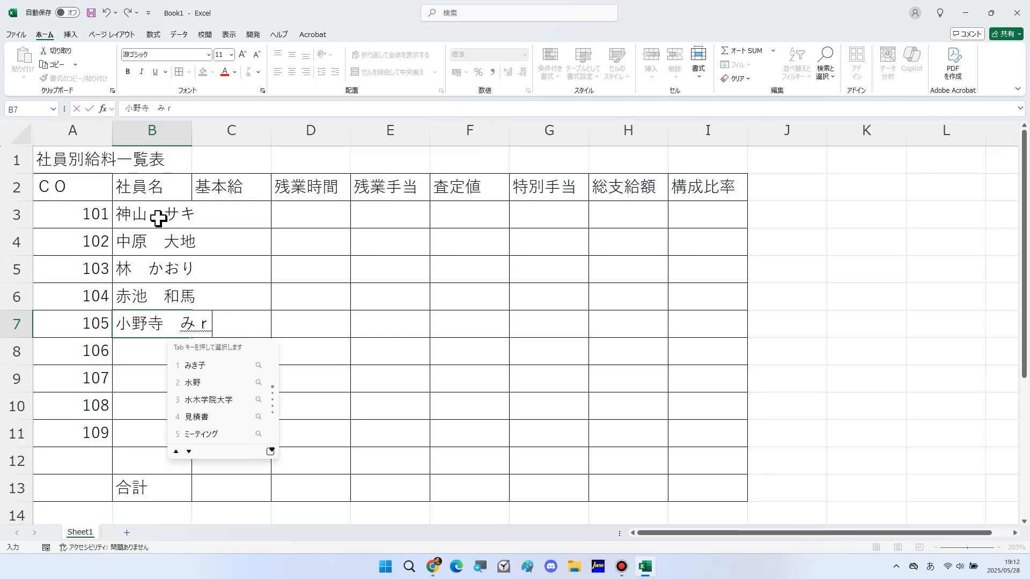
{"action": "key", "text": "space"}
{"action": "key", "text": "Return"}
{"action": "key", "text": "Return"}
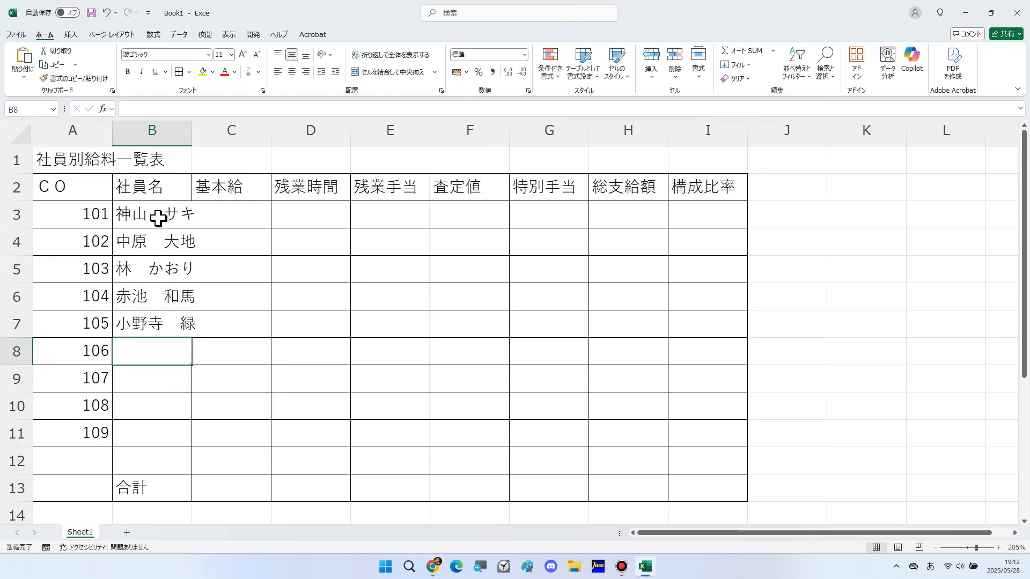
Step: Enter the sixth employee's full name in kanji in B8
{"action": "type", "text": "hayaka¥w"}
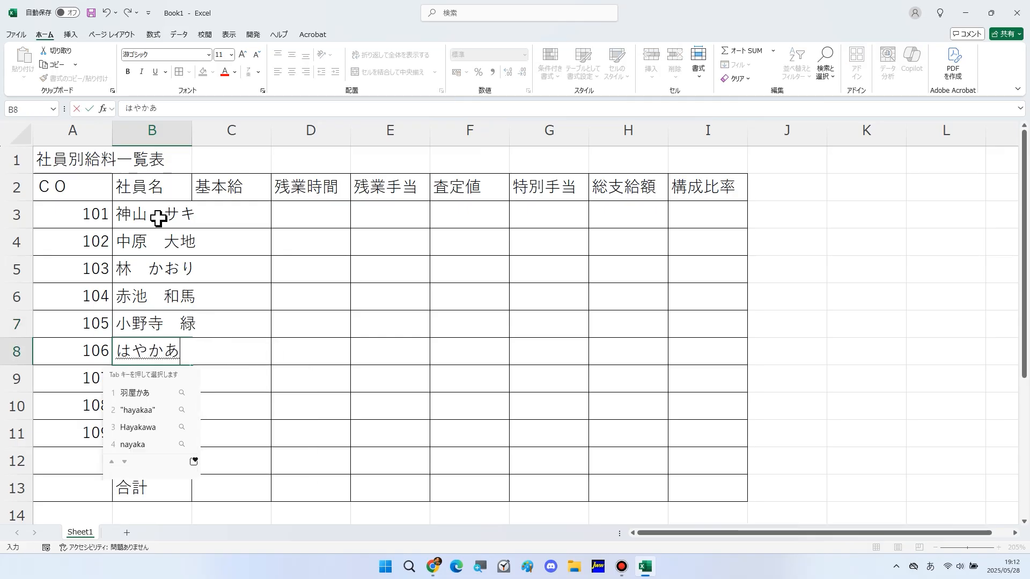
{"action": "key", "text": "BackSpace"}
{"action": "key", "text": "BackSpace"}
{"action": "key", "text": "space"}
{"action": "key", "text": "Return"}
{"action": "key", "text": "space"}
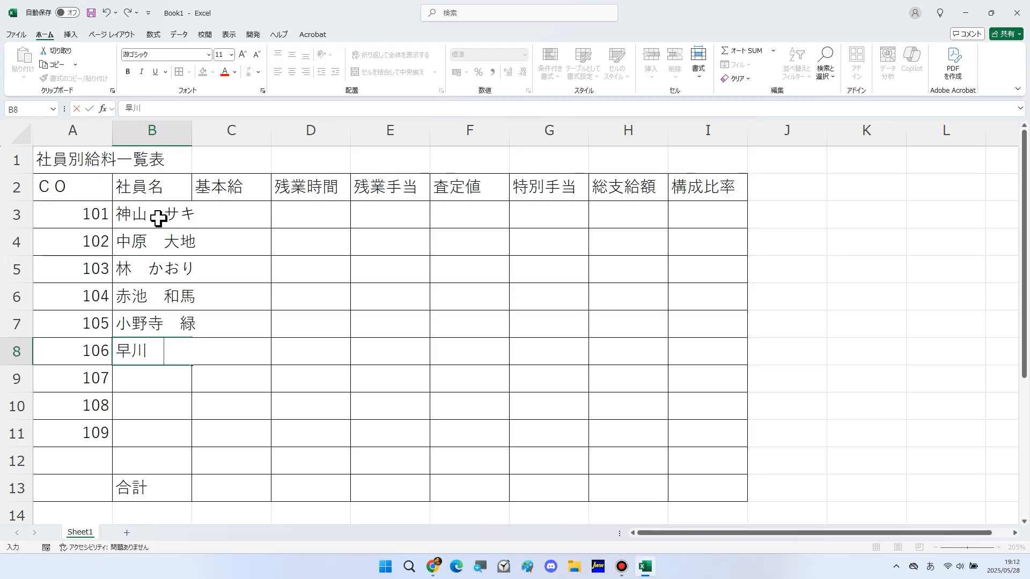
{"action": "type", "text": "shinnichi"}
{"action": "key", "text": "space"}
{"action": "key", "text": "space"}
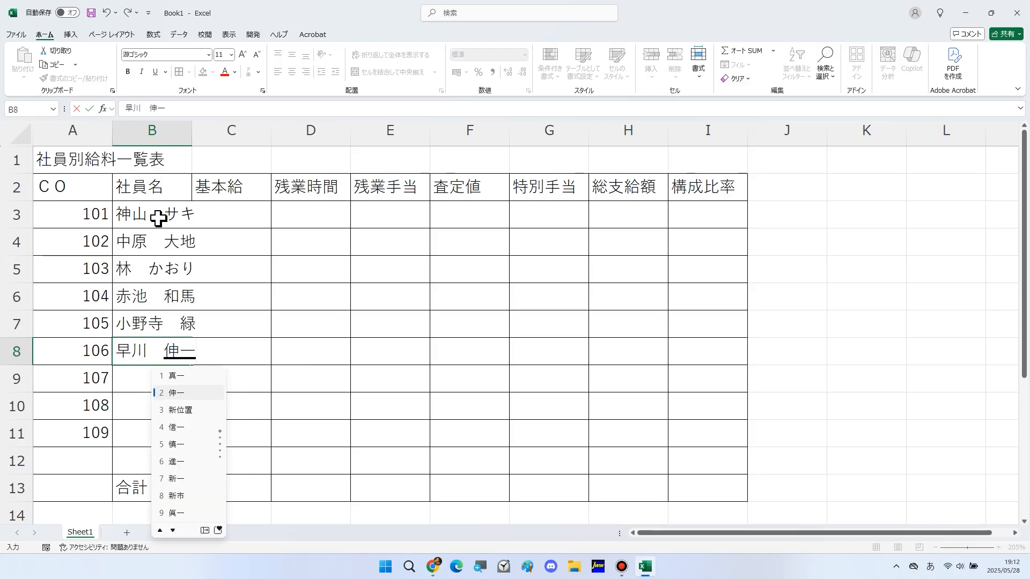
{"action": "key", "text": "Return"}
{"action": "key", "text": "Return"}
Step: Enter the seventh employee's full name in kanji in B9
{"action": "type", "text": "oonishi"}
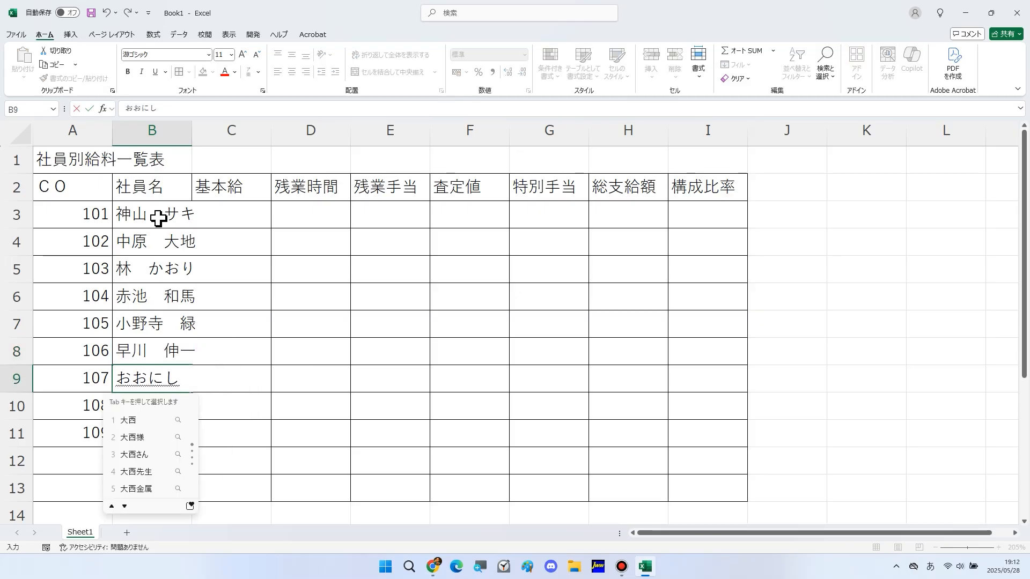
{"action": "key", "text": "space"}
{"action": "key", "text": "Return"}
{"action": "key", "text": "space"}
{"action": "type", "text": "aiko"}
{"action": "key", "text": "space"}
{"action": "key", "text": "Return"}
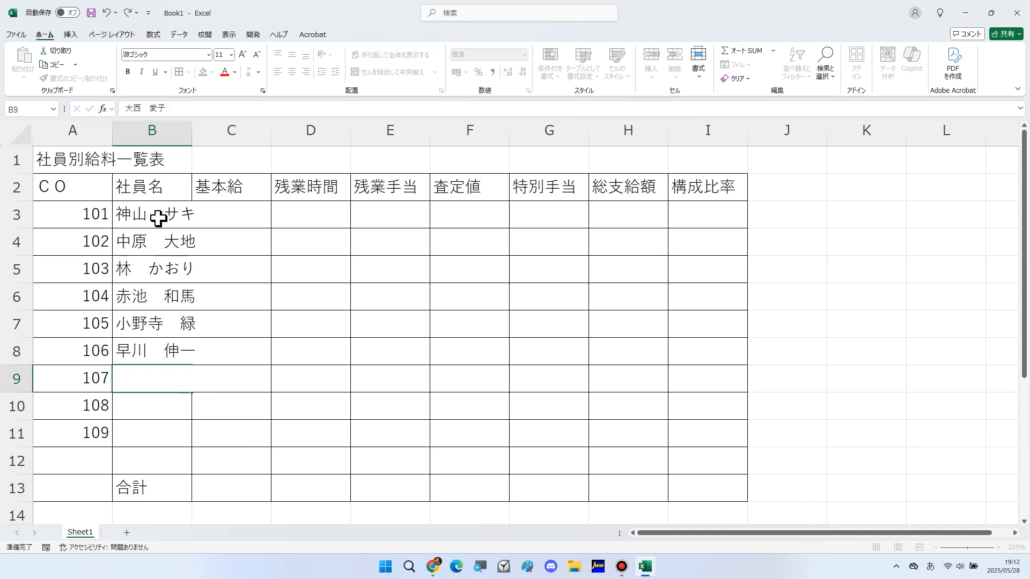
{"action": "key", "text": "Return"}
Step: Enter the eighth employee's full name in kanji in B10, correcting the last character of the given name
{"action": "type", "text": "shimada"}
{"action": "key", "text": "space"}
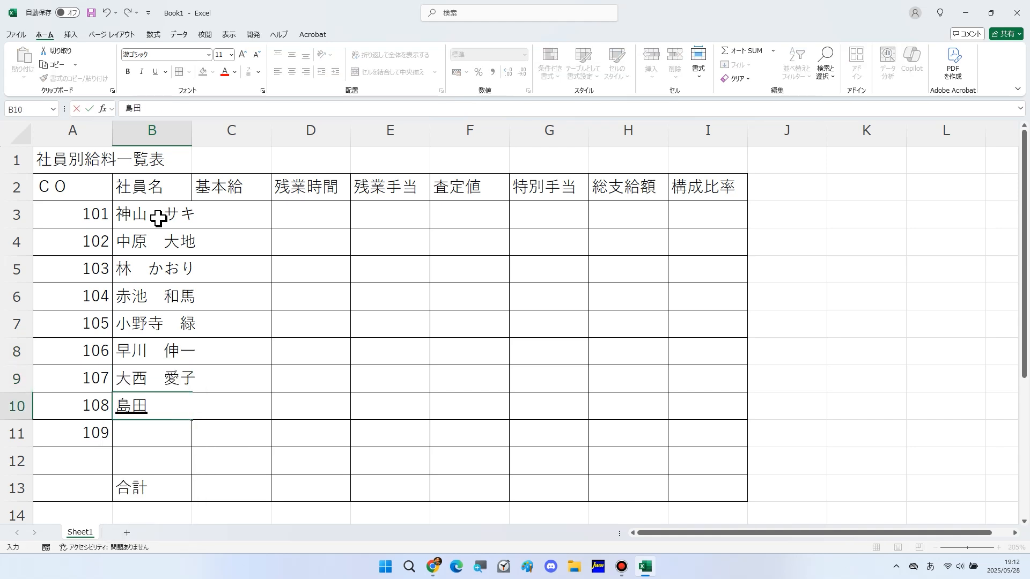
{"action": "type", "text": "kaito"}
{"action": "key", "text": "space"}
{"action": "key", "text": "space"}
{"action": "key", "text": "space"}
{"action": "key", "text": "space"}
{"action": "key", "text": "space"}
{"action": "key", "text": "space"}
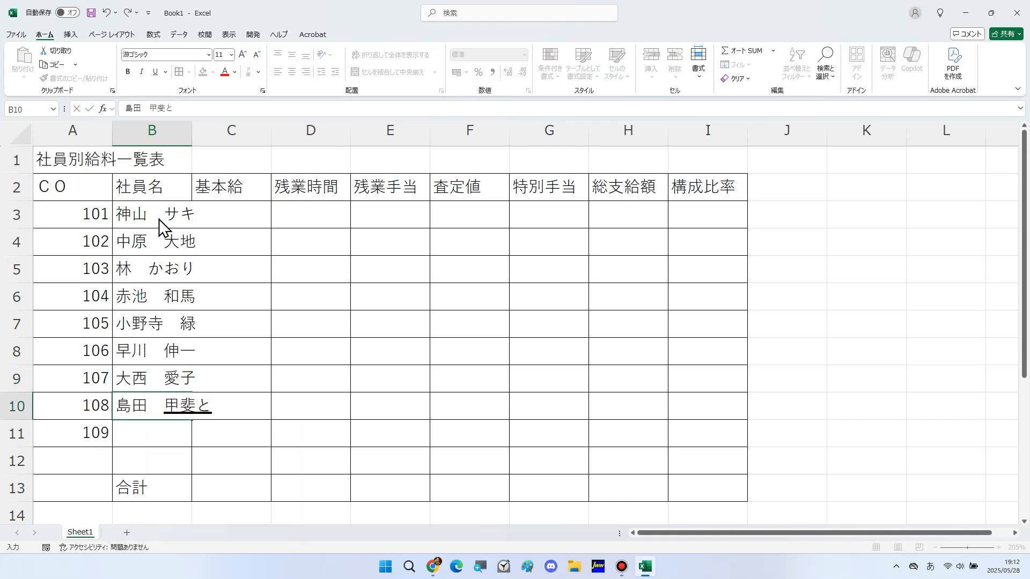
{"action": "key", "text": "space"}
{"action": "key", "text": "space"}
{"action": "key", "text": "space"}
{"action": "key", "text": "space"}
{"action": "key", "text": "space"}
{"action": "key", "text": "space"}
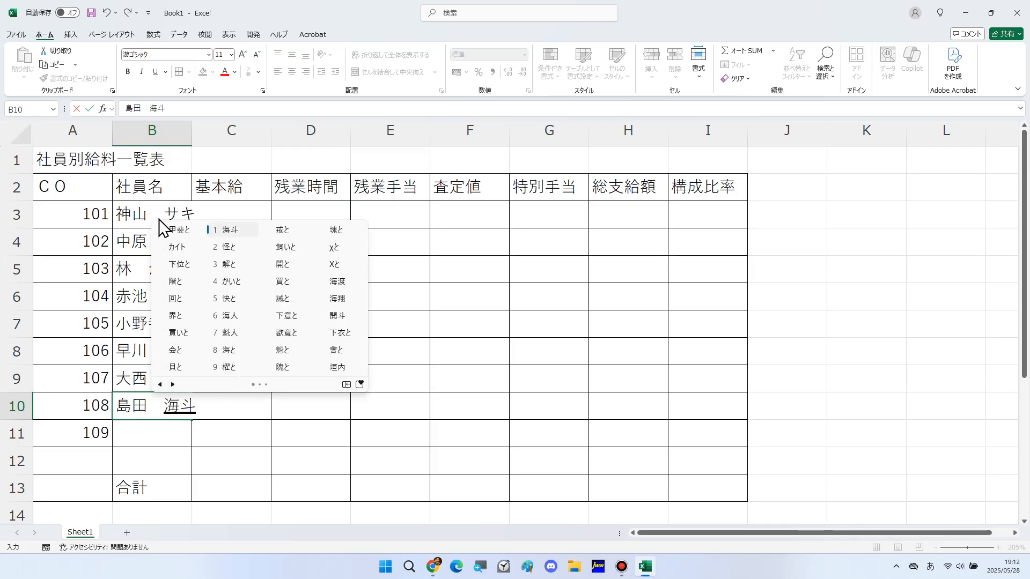
{"action": "key", "text": "Up"}
{"action": "key", "text": "Up"}
{"action": "key", "text": "Return"}
{"action": "key", "text": "BackSpace"}
{"action": "type", "text": "hito"}
{"action": "key", "text": "space"}
{"action": "key", "text": "Return"}
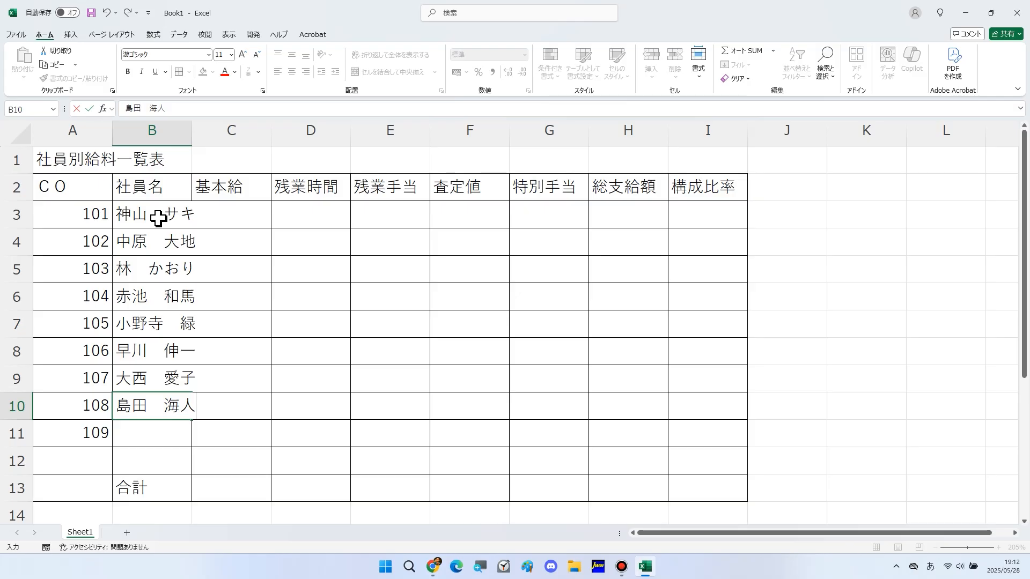
{"action": "key", "text": "Return"}
Step: Enter the ninth employee's full name in kanji in B11
{"action": "type", "text": "tamada"}
{"action": "key", "text": "space"}
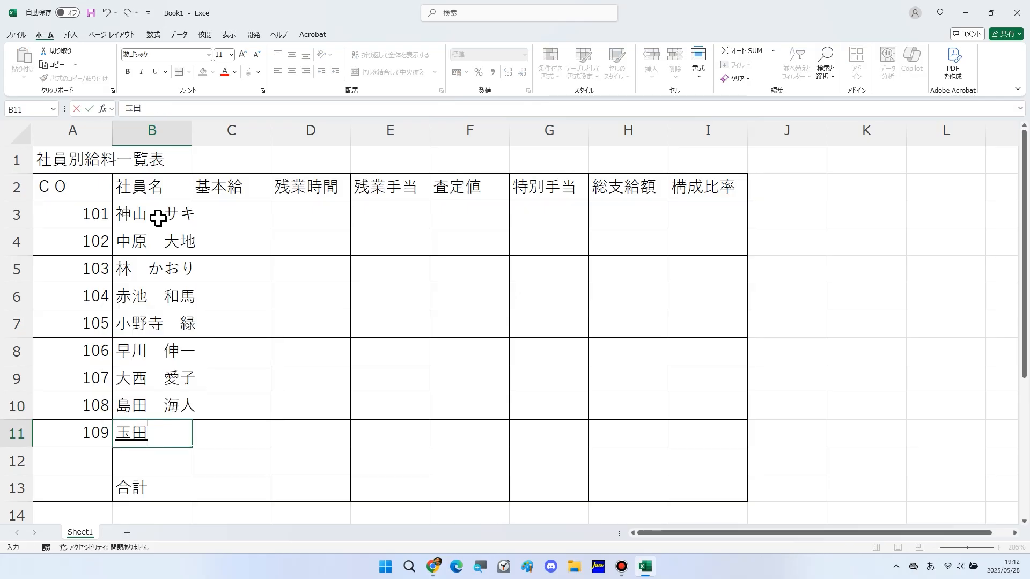
{"action": "type", "text": "fuyumi"}
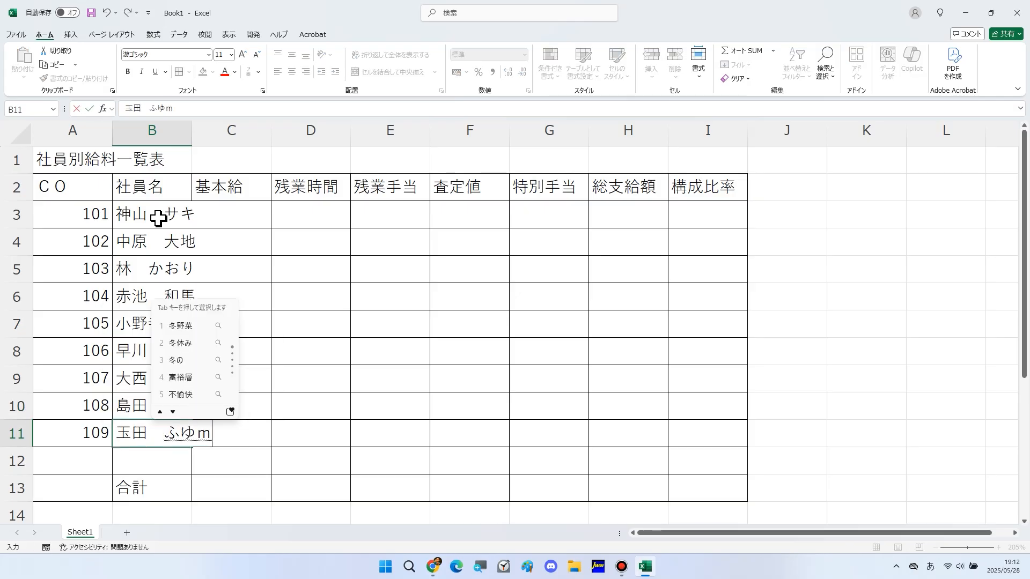
{"action": "key", "text": "space"}
Step: Fill the 基本給 cells C3 to C7 with 253000, 245000, 214000, 256000 and 208000
{"action": "left_click", "coordinate": [242, 219]}
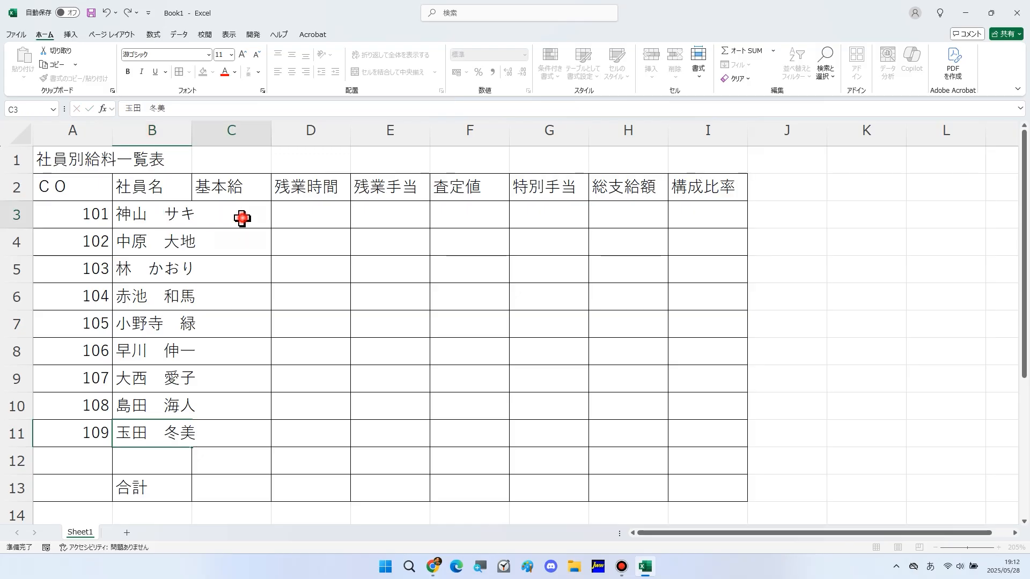
{"action": "type", "text": "253"}
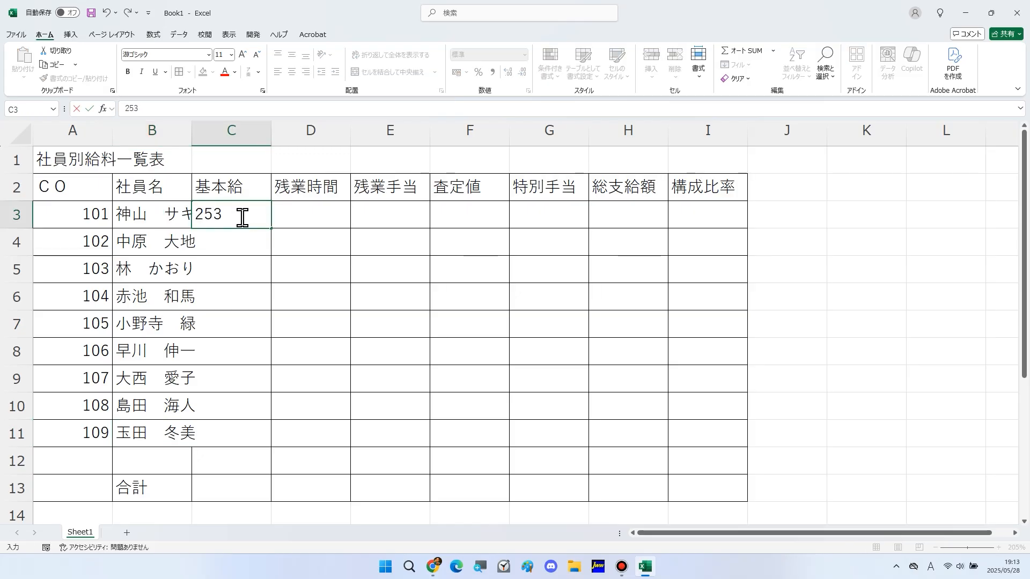
{"action": "type", "text": "000"}
{"action": "key", "text": "Return"}
{"action": "type", "text": "2"}
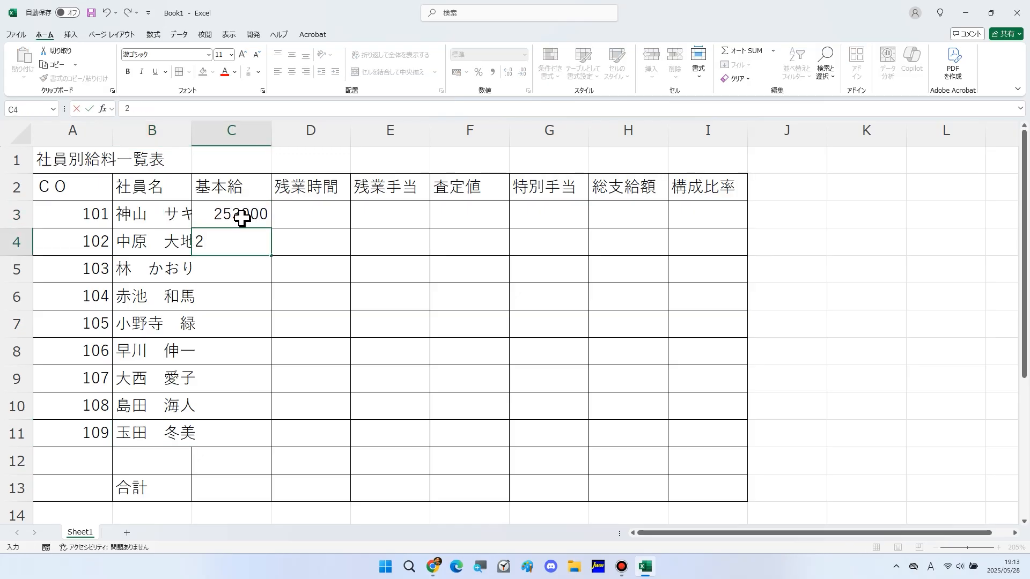
{"action": "type", "text": "45000"}
{"action": "key", "text": "Return"}
{"action": "type", "text": "214000"}
{"action": "key", "text": "Return"}
{"action": "type", "text": "256000"}
{"action": "key", "text": "Return"}
{"action": "type", "text": "208000"}
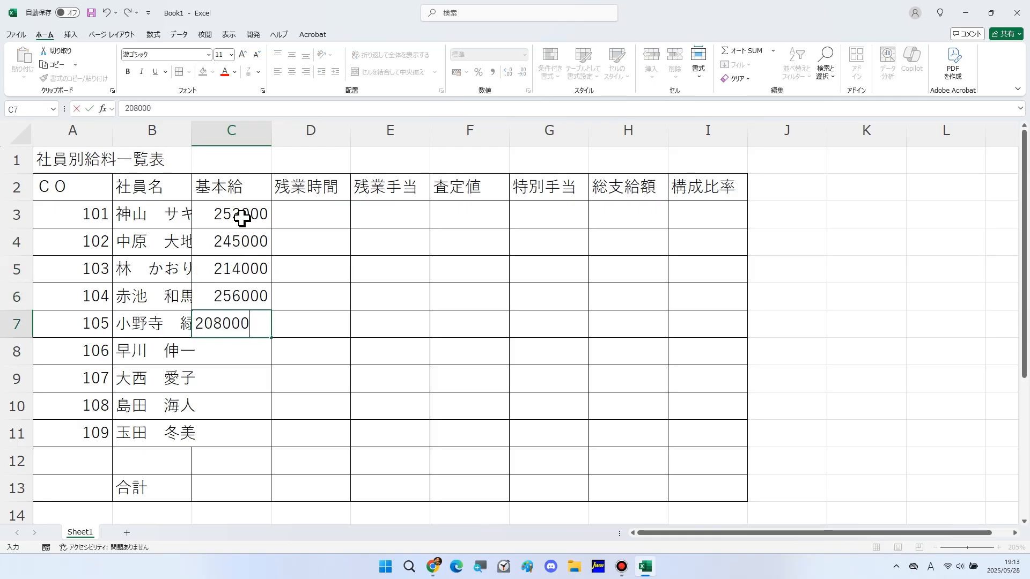
{"action": "key", "text": "Return"}
Step: Fill the 基本給 cells C8 to C11 with 231000, 229000, 217000 and 249000
{"action": "type", "text": "231000"}
{"action": "key", "text": "Return"}
{"action": "type", "text": "229000"}
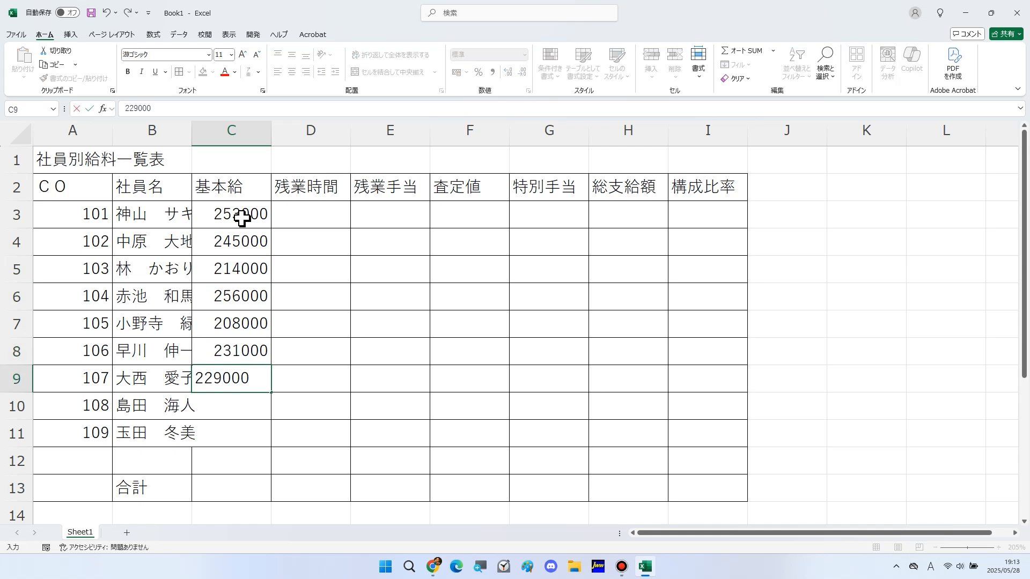
{"action": "key", "text": "Return"}
{"action": "type", "text": "2170"}
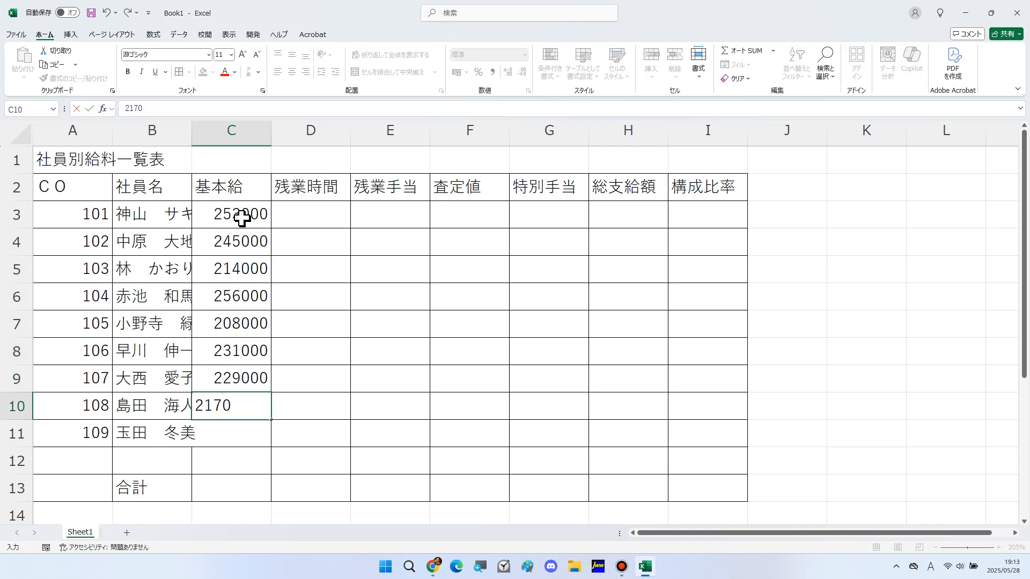
{"action": "key", "text": "Return"}
{"action": "type", "text": "2"}
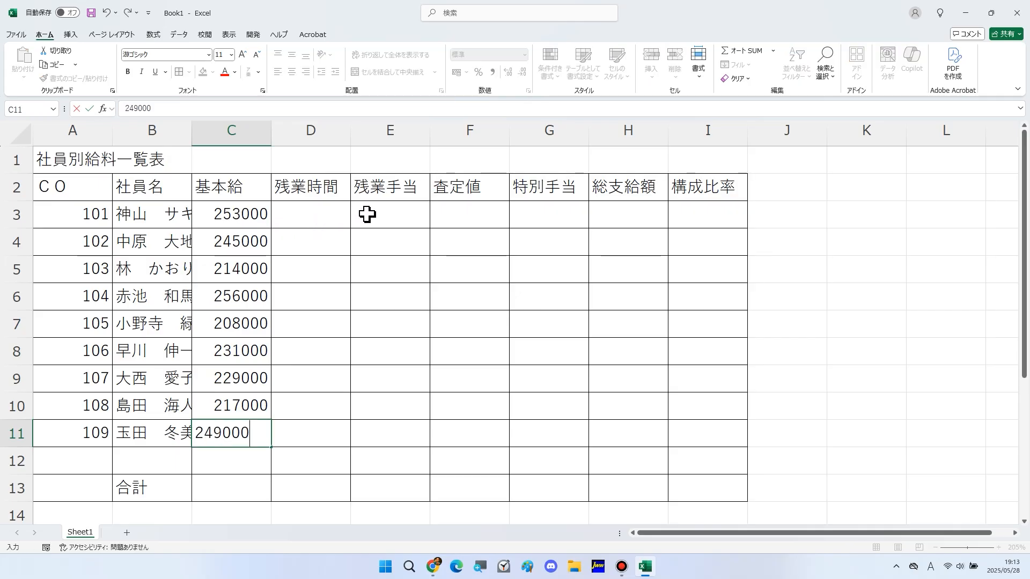
{"action": "type", "text": "49000"}
Step: Fill the 残業時間 cells D3 to D6 with 11, 14, 18 and 15
{"action": "left_click", "coordinate": [332, 215]}
{"action": "type", "text": "21"}
{"action": "key", "text": "Return"}
{"action": "type", "text": "14"}
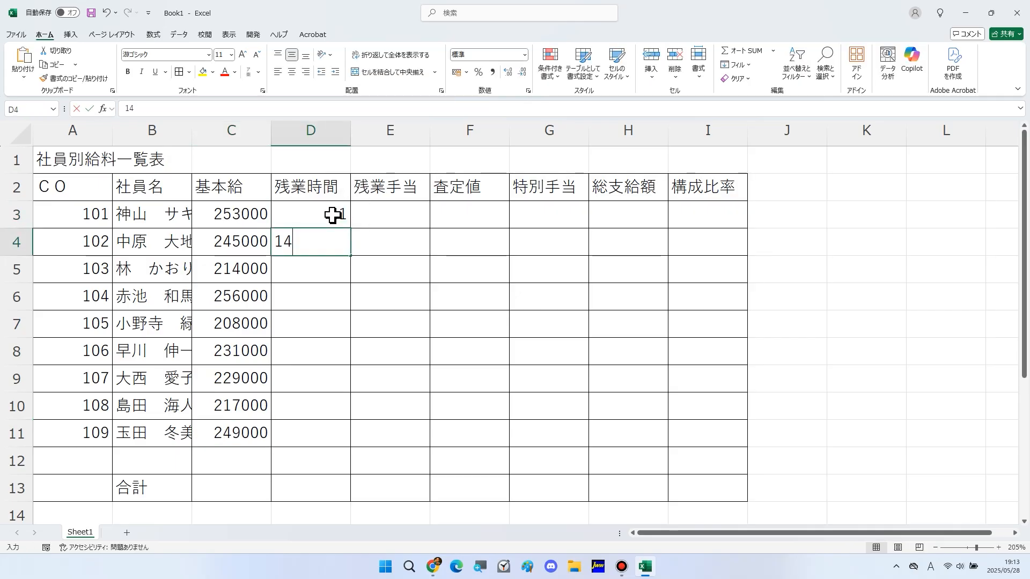
{"action": "key", "text": "Return"}
{"action": "type", "text": "18"}
{"action": "key", "text": "Return"}
{"action": "type", "text": "15"}
{"action": "key", "text": "Return"}
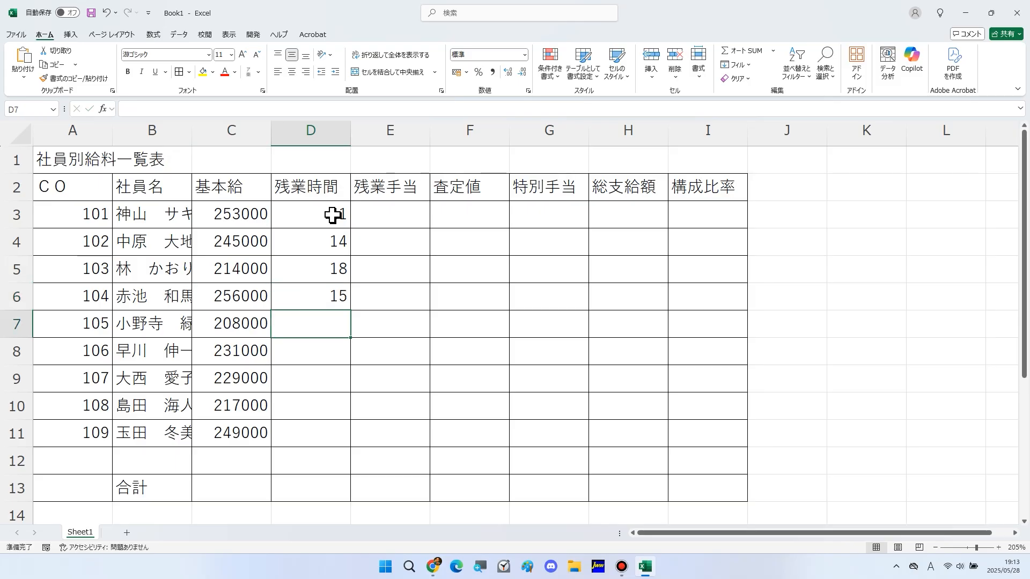
Step: Fill the 残業時間 cells D7 to D11 with 12, 10, 13, 17 and 19
{"action": "type", "text": "12"}
{"action": "key", "text": "Return"}
{"action": "type", "text": "10"}
{"action": "key", "text": "Return"}
{"action": "type", "text": "13"}
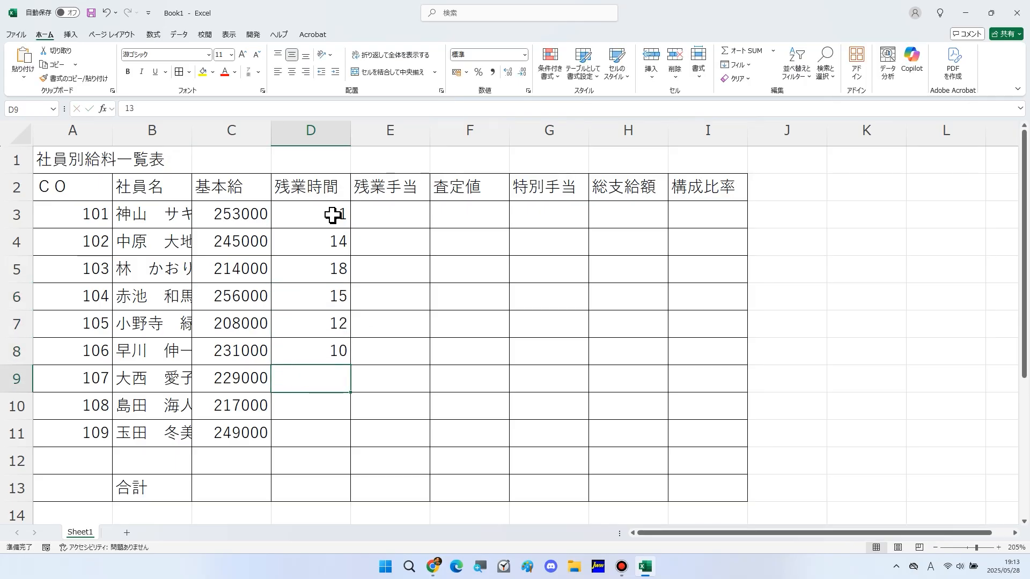
{"action": "key", "text": "Return"}
{"action": "type", "text": "17"}
{"action": "key", "text": "Return"}
{"action": "type", "text": "19"}
{"action": "key", "text": "Return"}
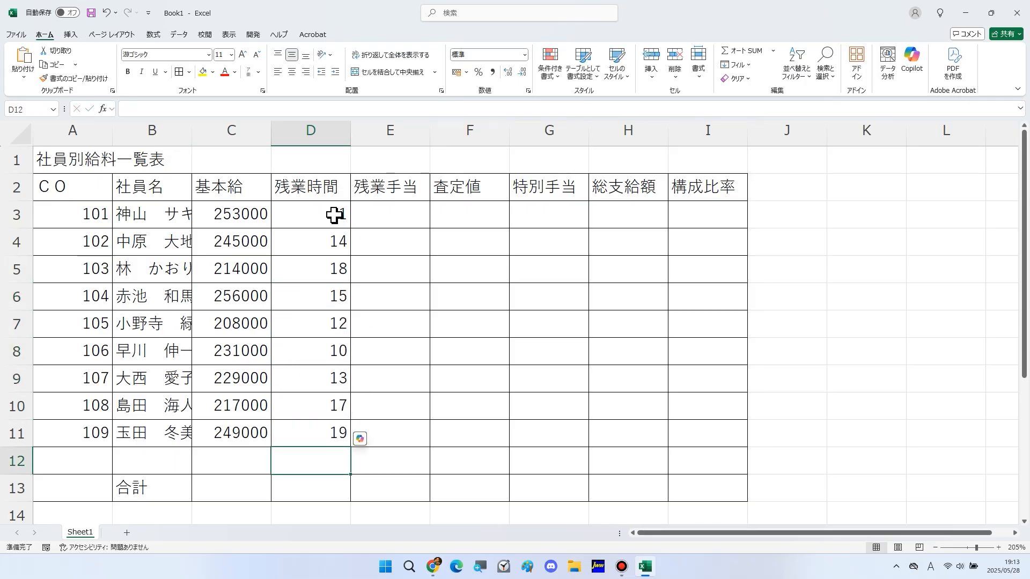
Step: Fill the 査定値 cells F3 to F6 with 95, 80, 75 and 90
{"action": "left_click", "coordinate": [448, 217]}
{"action": "type", "text": "95"}
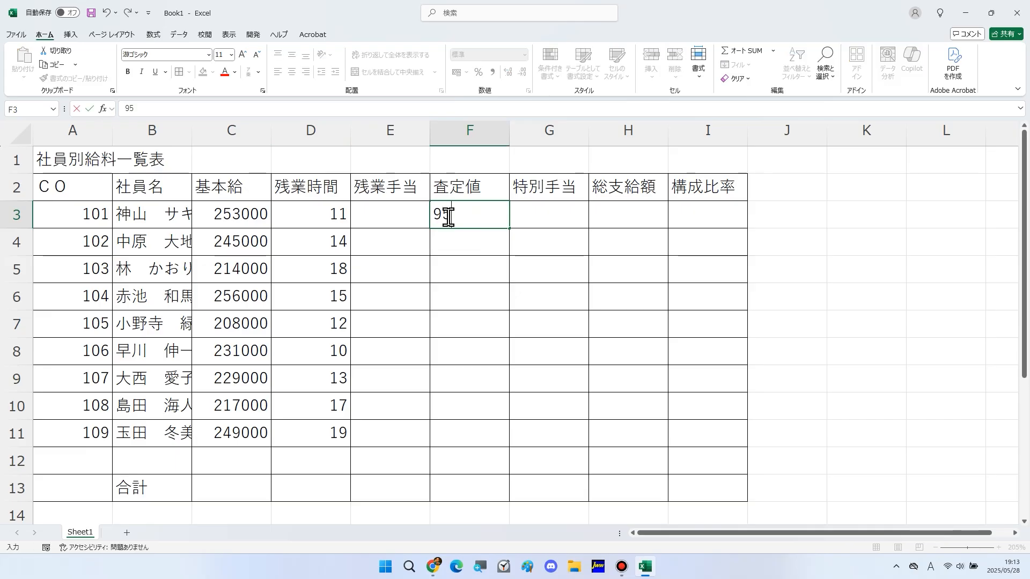
{"action": "key", "text": "Return"}
{"action": "type", "text": "80"}
{"action": "key", "text": "Return"}
{"action": "type", "text": "75"}
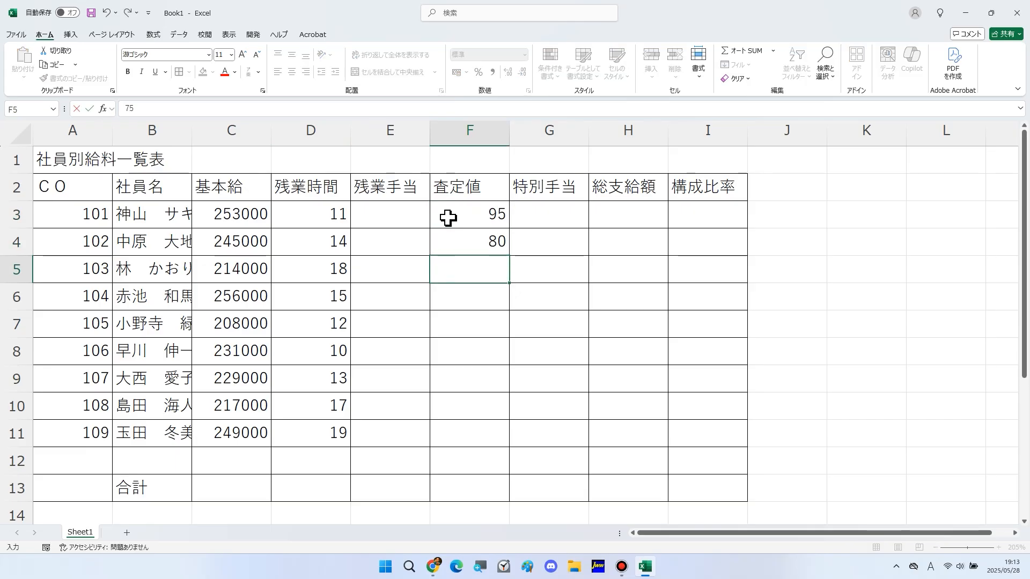
{"action": "key", "text": "Return"}
{"action": "type", "text": "90"}
{"action": "key", "text": "Return"}
Step: Fill the 査定値 cells F7 to F11 with 65, 70, 85, 60 and 55
{"action": "type", "text": "65"}
{"action": "key", "text": "Return"}
{"action": "type", "text": "70"}
{"action": "key", "text": "Return"}
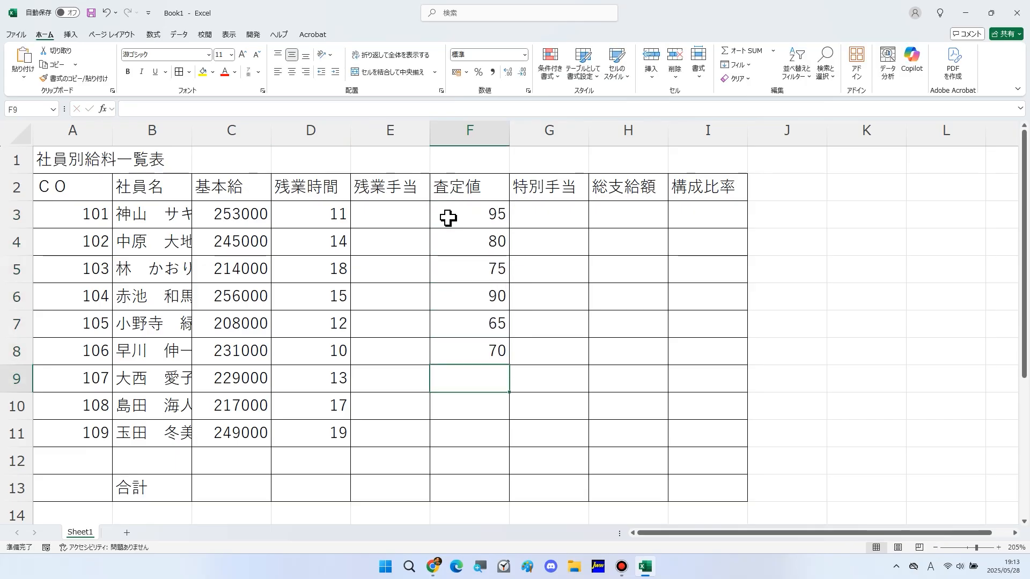
{"action": "type", "text": "85"}
{"action": "key", "text": "Return"}
{"action": "type", "text": "60"}
{"action": "key", "text": "Return"}
{"action": "type", "text": "55"}
{"action": "key", "text": "Return"}
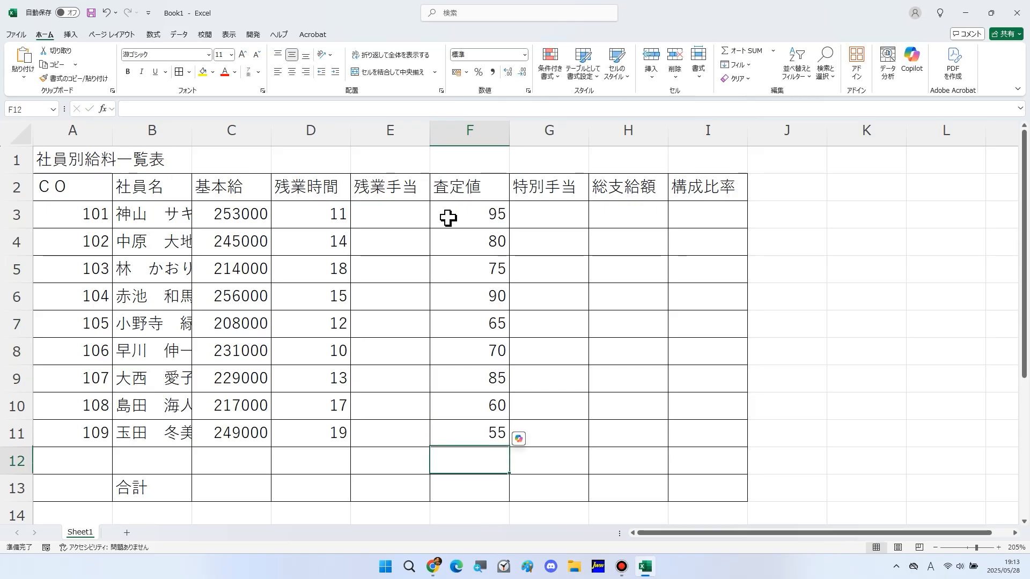
Step: Center the header row A2:I2 and the 合計 label in B13
{"action": "left_click_drag", "start_coordinate": [86, 185], "coordinate": [697, 189]}
{"action": "left_click", "coordinate": [293, 75]}
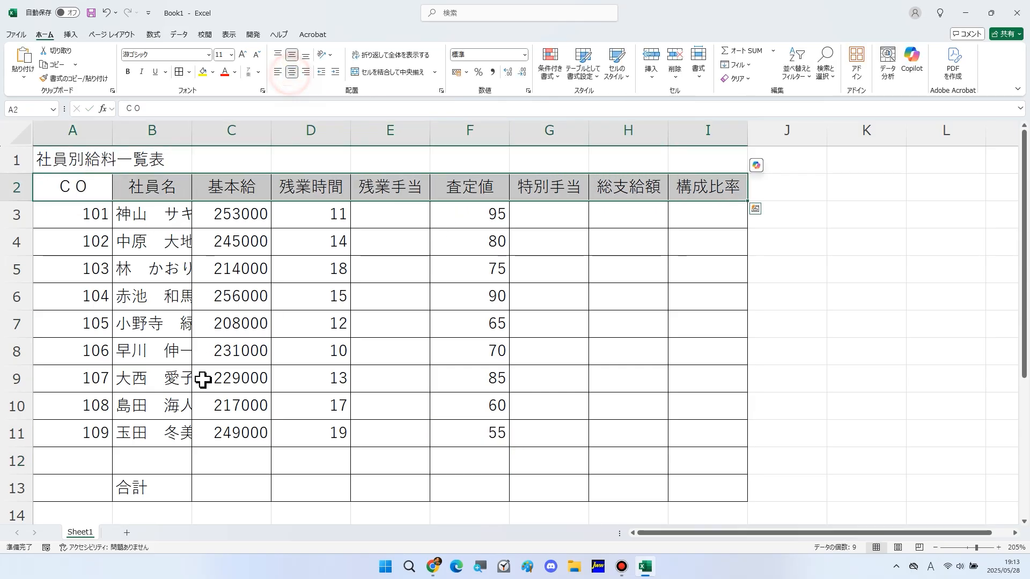
{"action": "left_click", "coordinate": [163, 484]}
{"action": "left_click", "coordinate": [293, 72]}
Step: Merge and center the title across A1:I1 and auto-fit column B to the employee names
{"action": "left_click_drag", "start_coordinate": [80, 161], "coordinate": [697, 159]}
{"action": "left_click", "coordinate": [380, 75]}
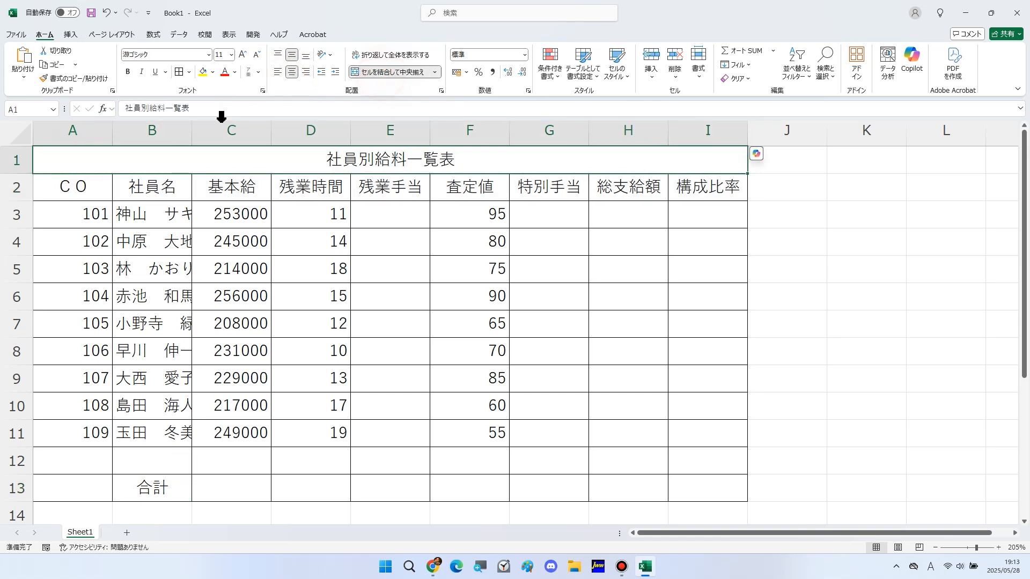
{"action": "double_click", "coordinate": [192, 130]}
Step: Enter the overtime pay formula =ROUNDUP(C3/160*1.25*D3,0) in the 残業手当 cell E3
{"action": "left_click", "coordinate": [410, 213]}
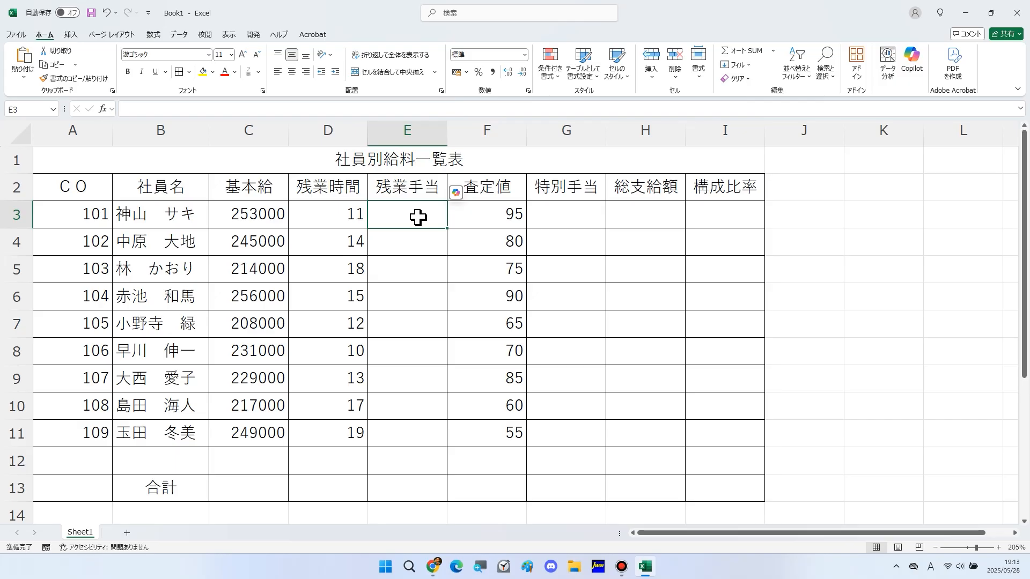
{"action": "type", "text": "="}
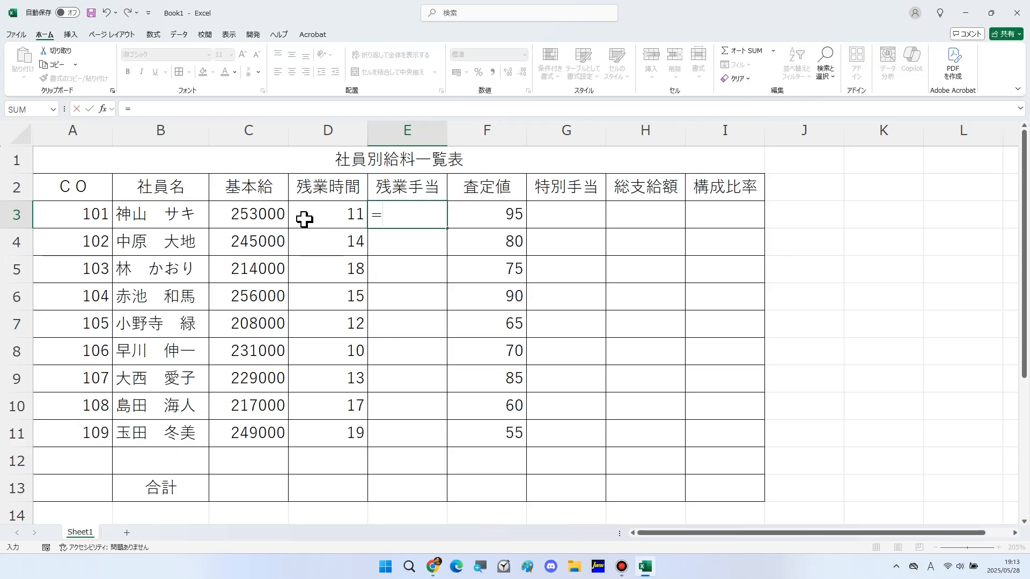
{"action": "left_click", "coordinate": [266, 216]}
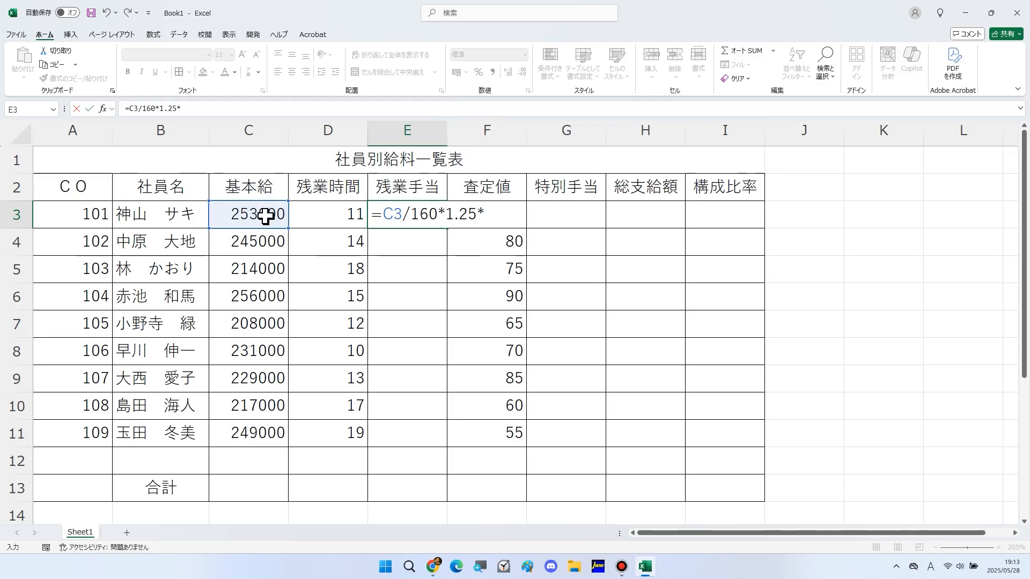
{"action": "left_click", "coordinate": [319, 220]}
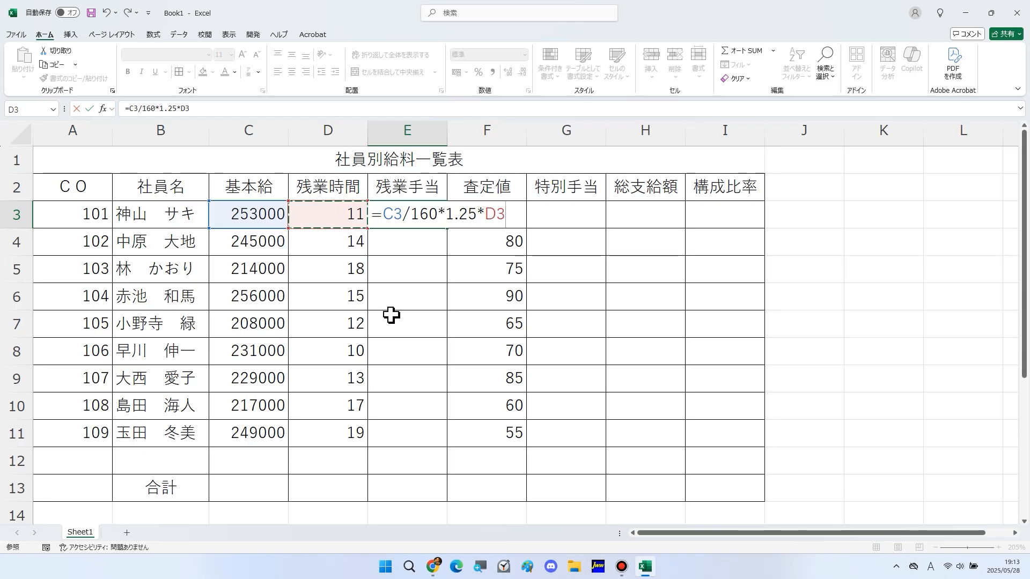
{"action": "left_click", "coordinate": [384, 215]}
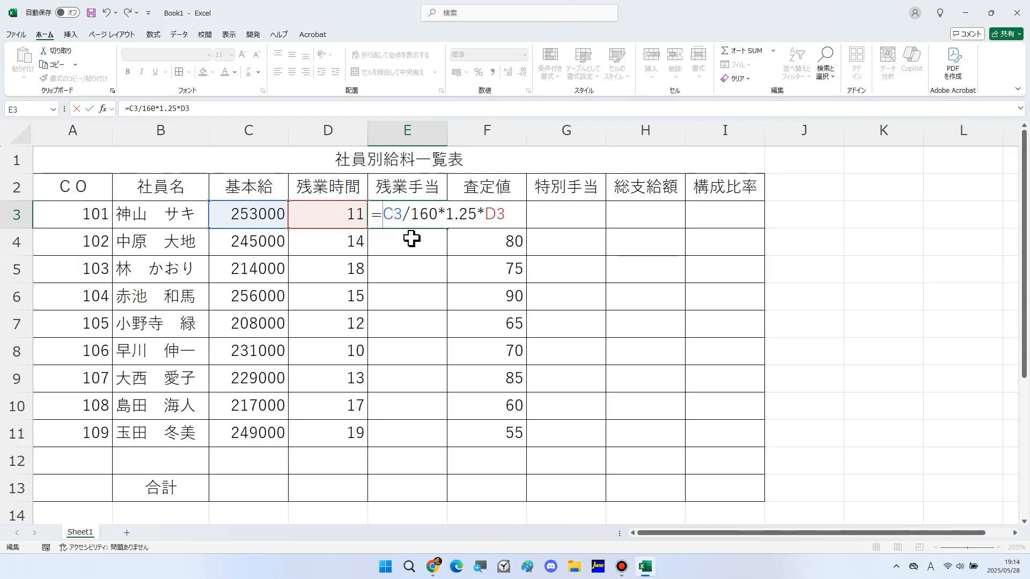
{"action": "type", "text": "roundup("}
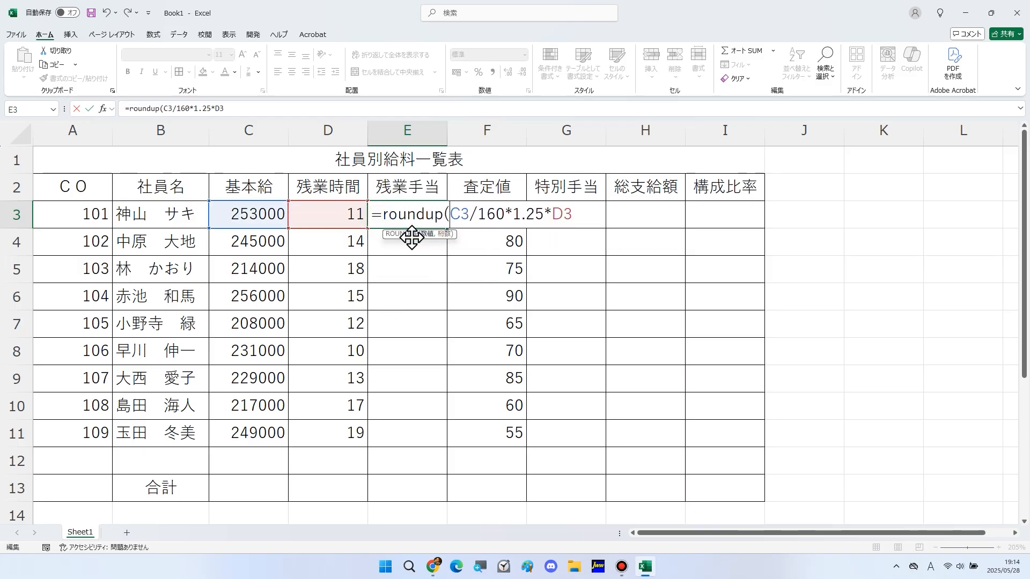
{"action": "left_click", "coordinate": [572, 214]}
{"action": "type", "text": ",0)"}
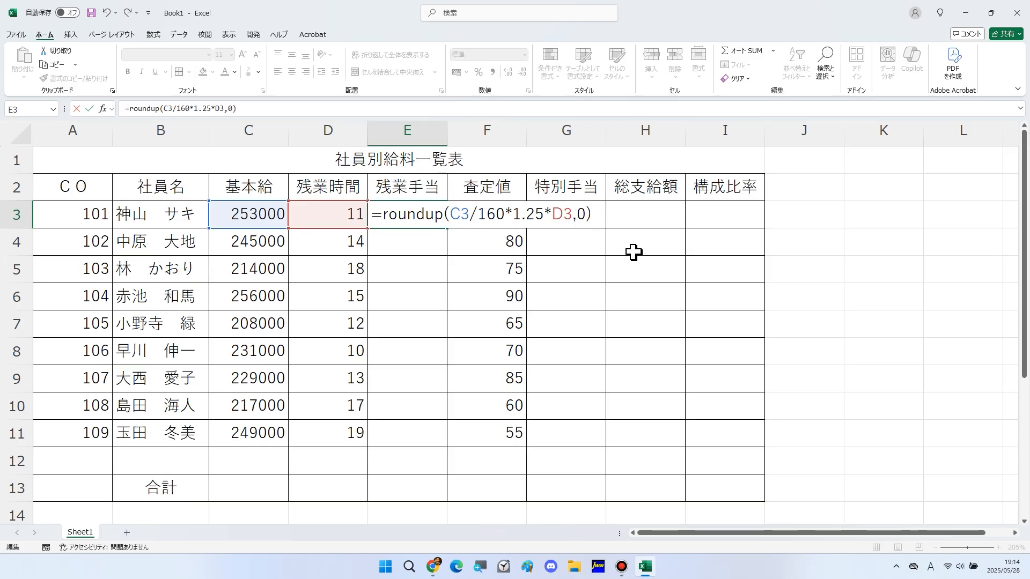
{"action": "key", "text": "Return"}
Step: Copy the 残業手当 formula from E3 down through E11
{"action": "left_click", "coordinate": [564, 215]}
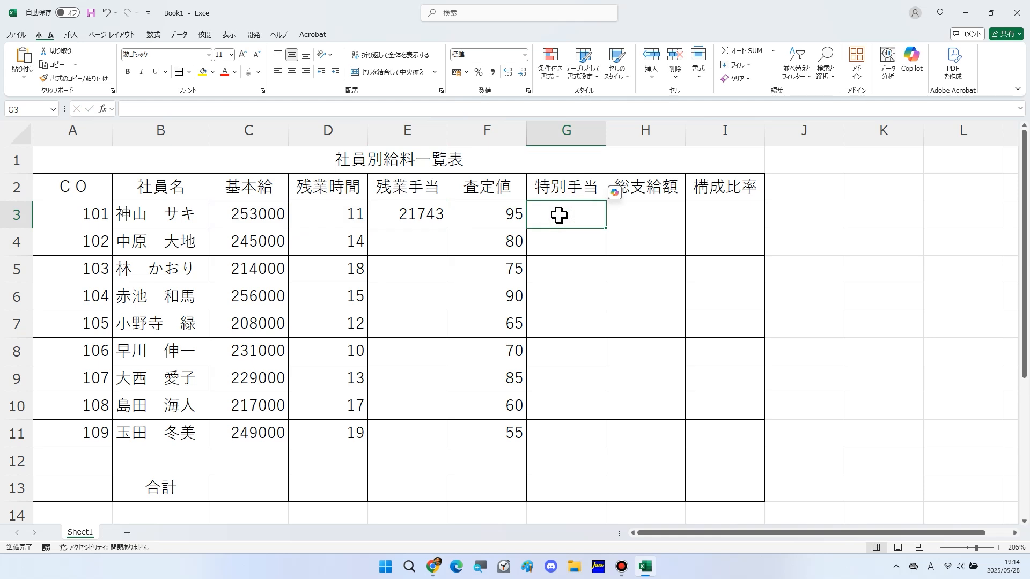
{"action": "left_click", "coordinate": [428, 213]}
{"action": "double_click", "coordinate": [445, 228]}
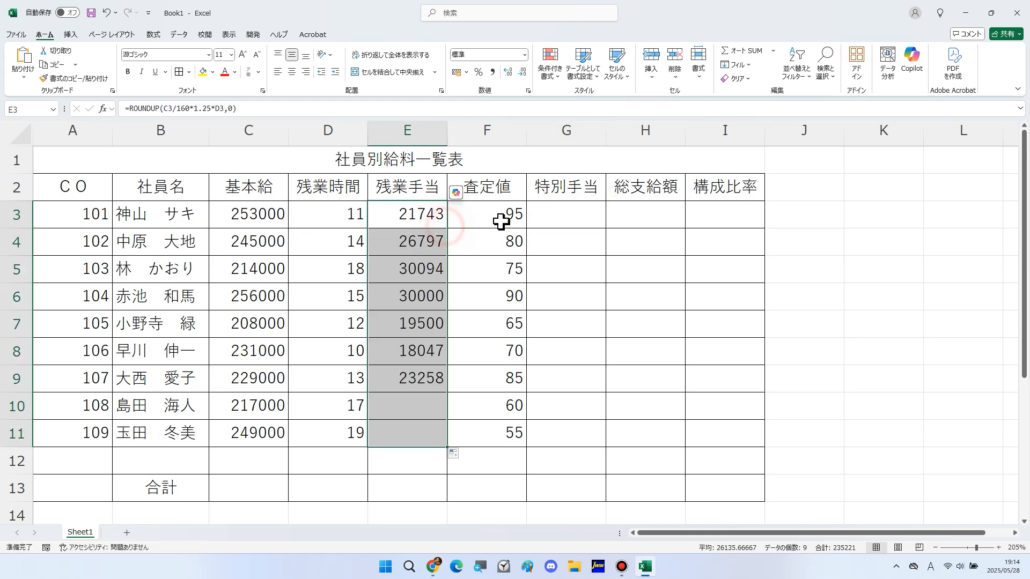
Step: Enter the special allowance formula =IF(F3<=80,4900,6800) in the 特別手当 cell G3
{"action": "left_click", "coordinate": [556, 214]}
{"action": "type", "text": "="}
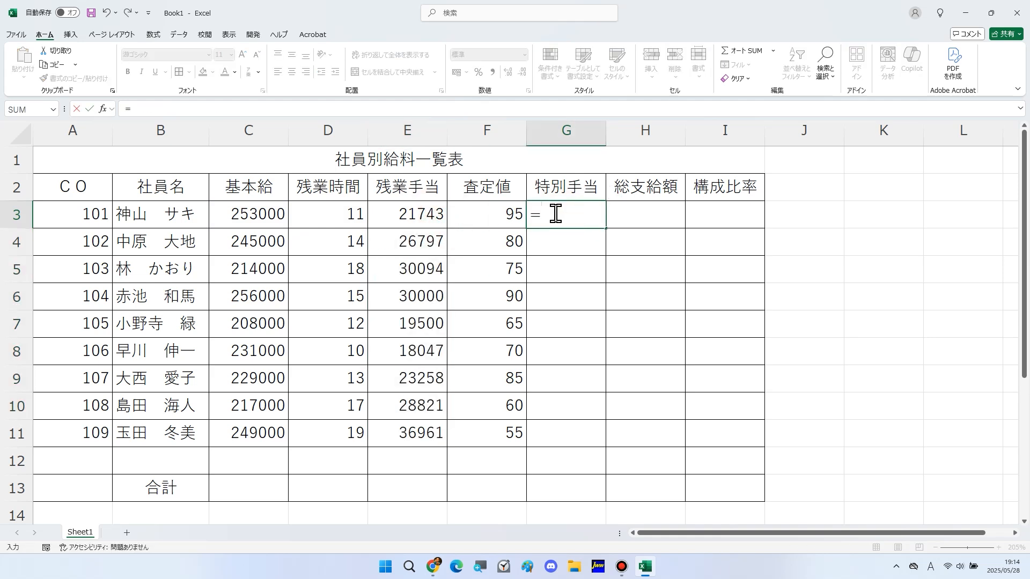
{"action": "type", "text": "IF("}
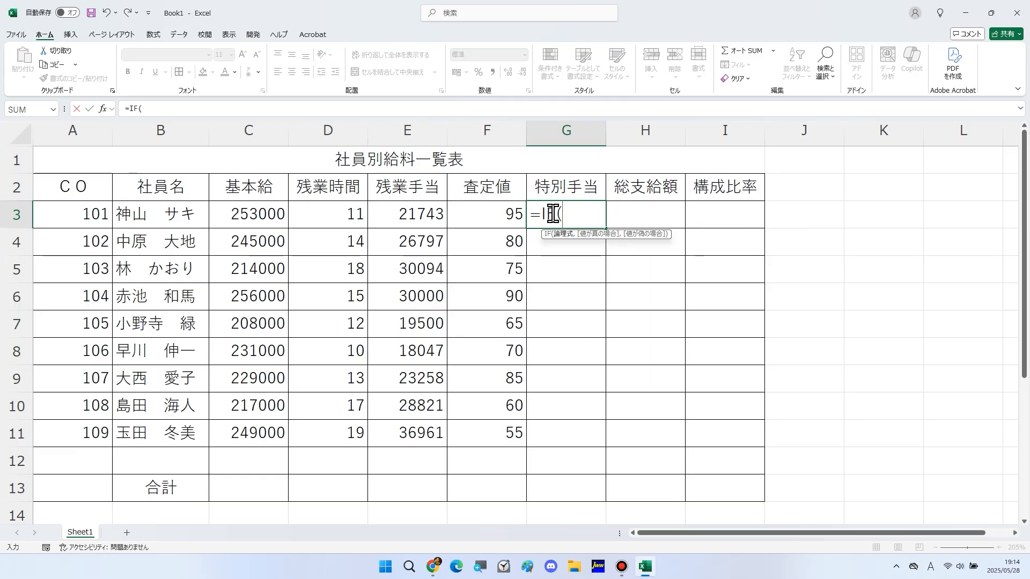
{"action": "left_click", "coordinate": [483, 211]}
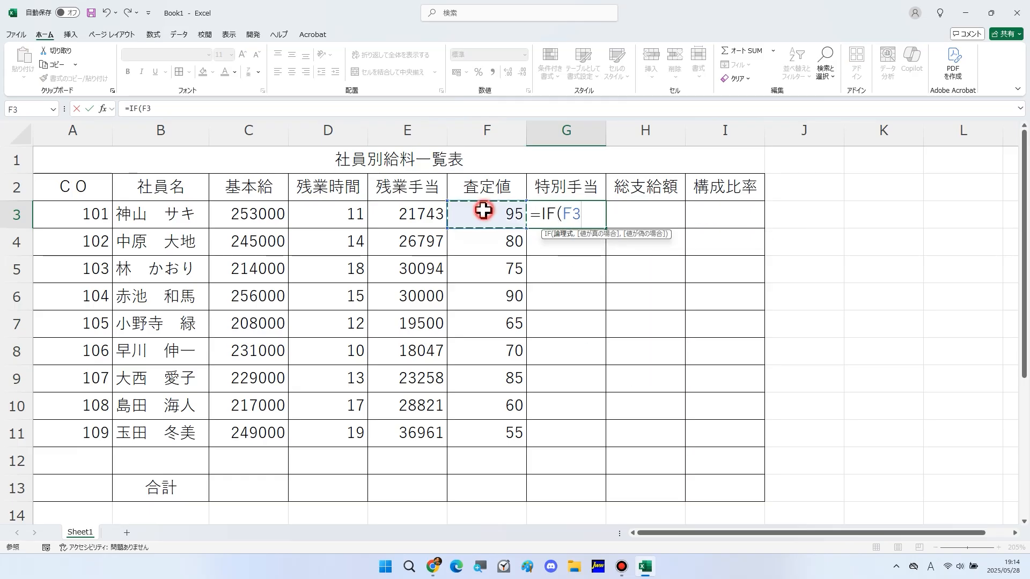
{"action": "type", "text": "<"}
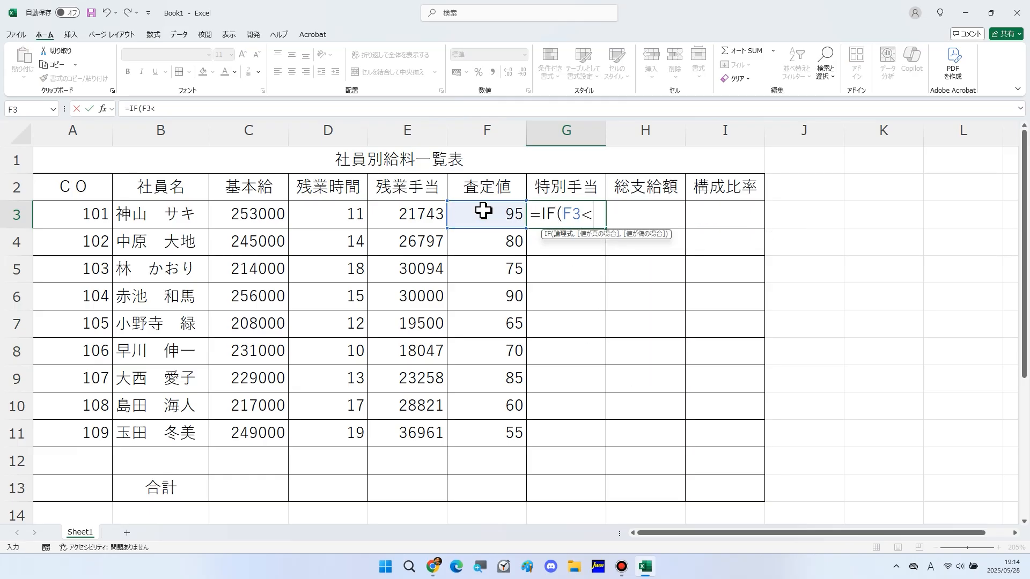
{"action": "type", "text": "=80,"}
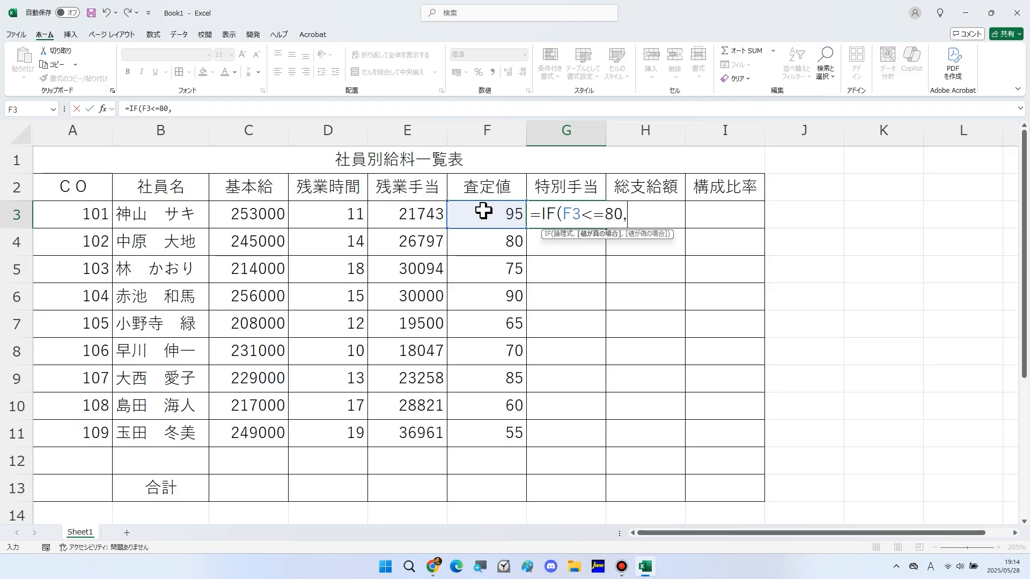
{"action": "type", "text": "4900,6800"}
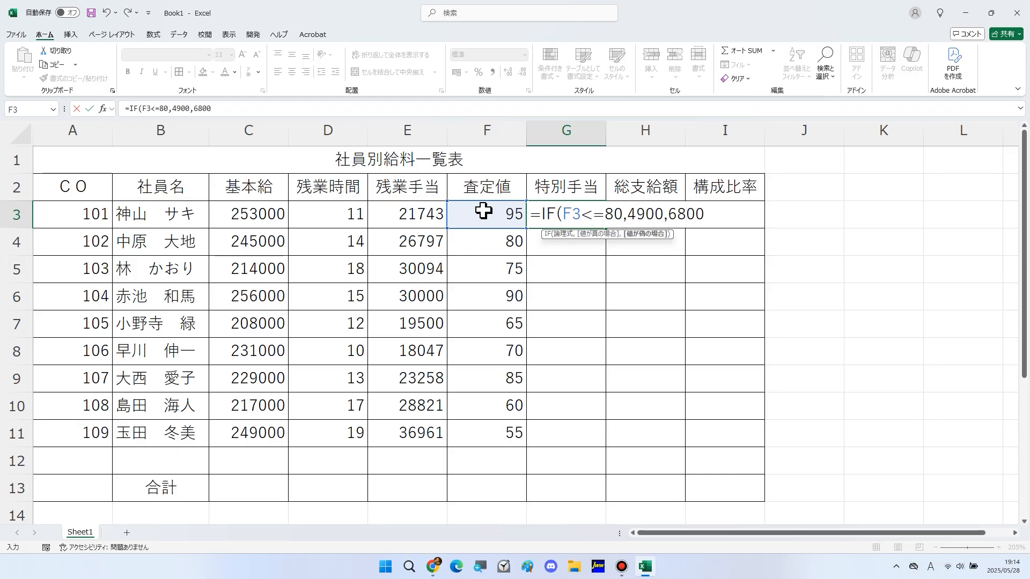
{"action": "type", "text": ")"}
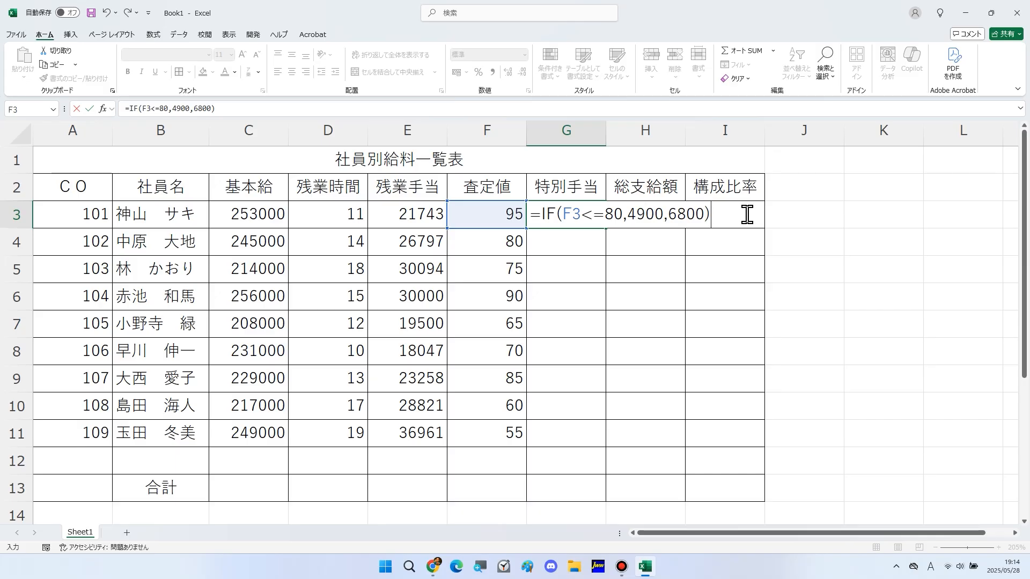
{"action": "key", "text": "Return"}
Step: Enter the total pay formula =C3+E3+G3 in the 総支給額 cell H3 and copy G3:H3 down through row 11
{"action": "key", "text": "Up"}
{"action": "key", "text": "Right"}
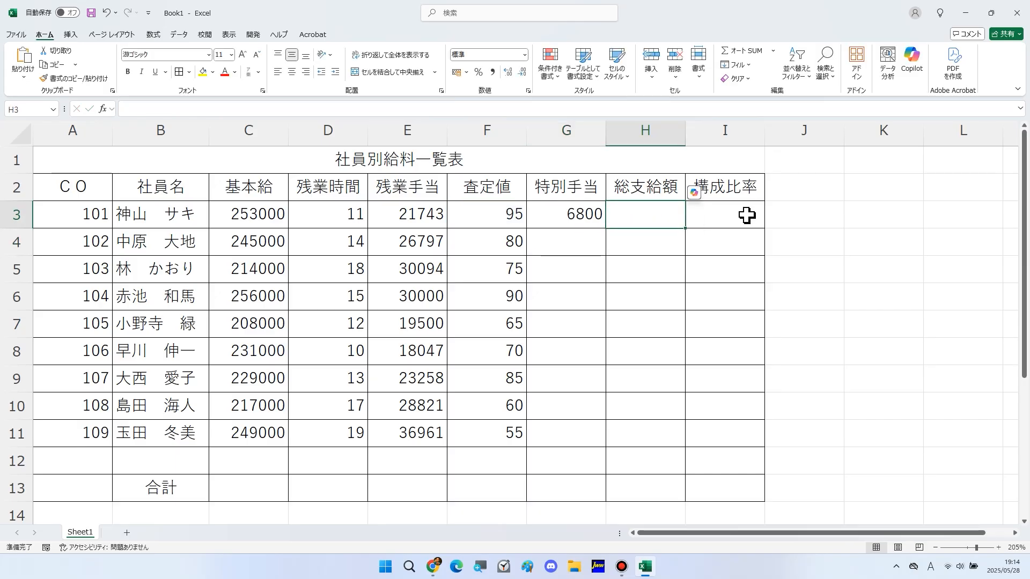
{"action": "type", "text": "="}
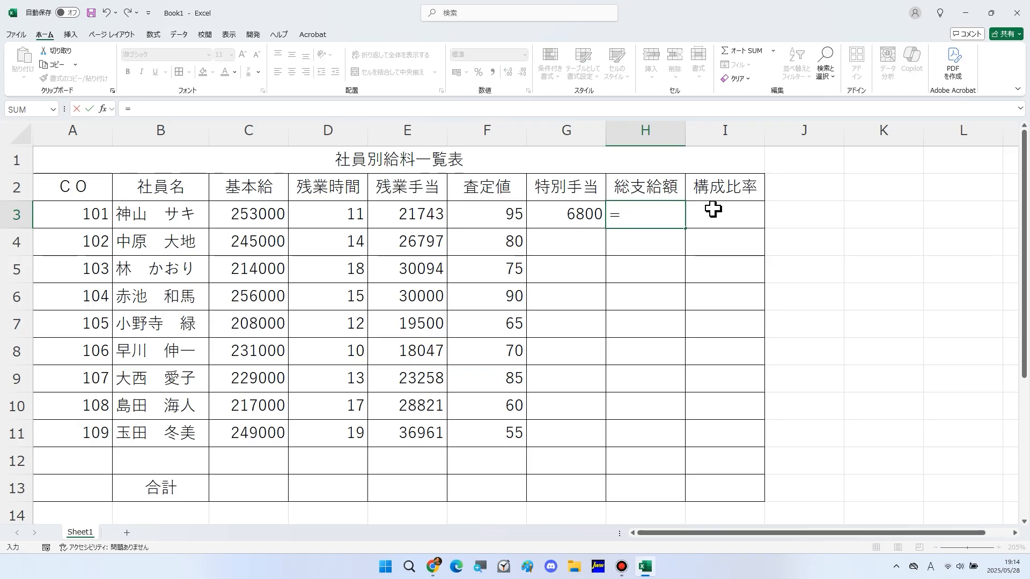
{"action": "left_click", "coordinate": [257, 209]}
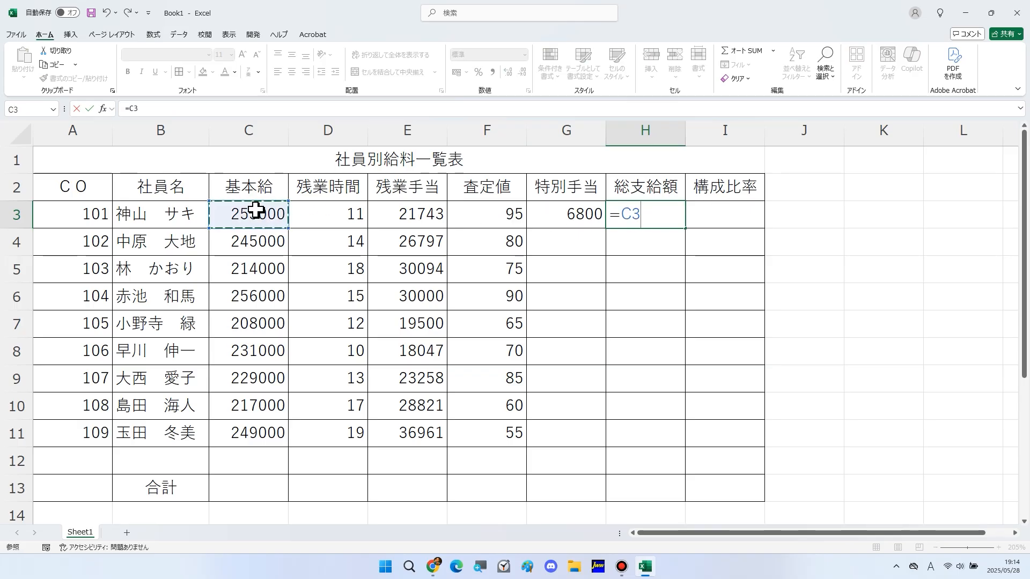
{"action": "type", "text": "+"}
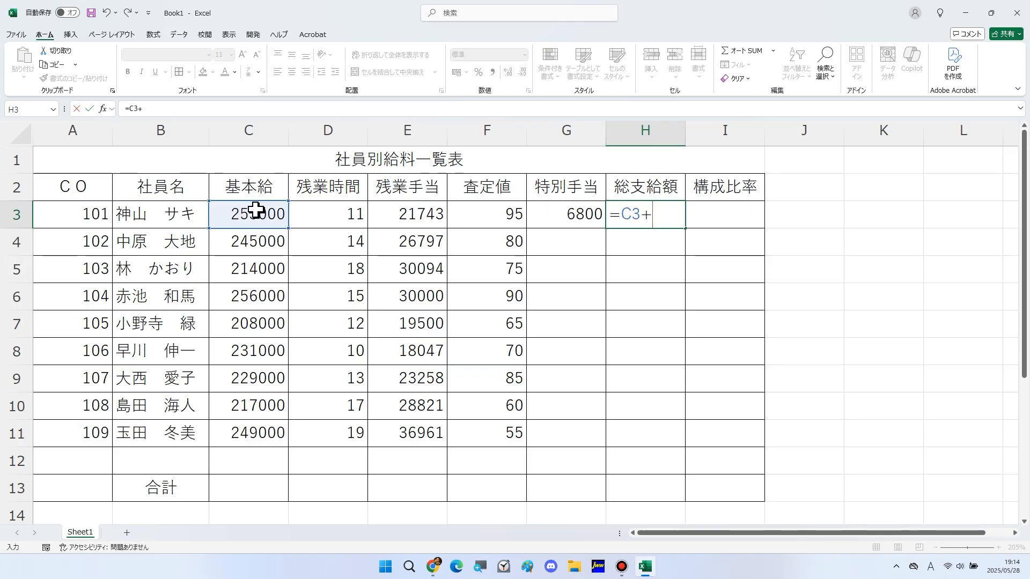
{"action": "left_click", "coordinate": [406, 219]}
{"action": "type", "text": "+"}
{"action": "left_click", "coordinate": [571, 220]}
{"action": "key", "text": "Return"}
{"action": "left_click_drag", "start_coordinate": [574, 217], "coordinate": [676, 220]}
{"action": "double_click", "coordinate": [685, 228]}
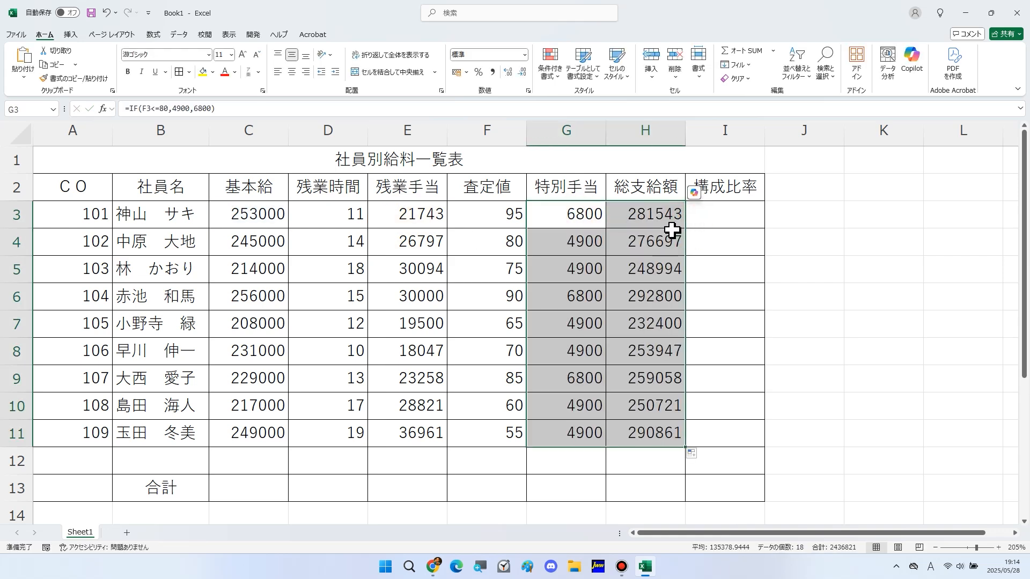
Step: Enter the total =SUM(C3:C11) for 基本給 in cell C13 of the 合計 row
{"action": "left_click", "coordinate": [260, 486]}
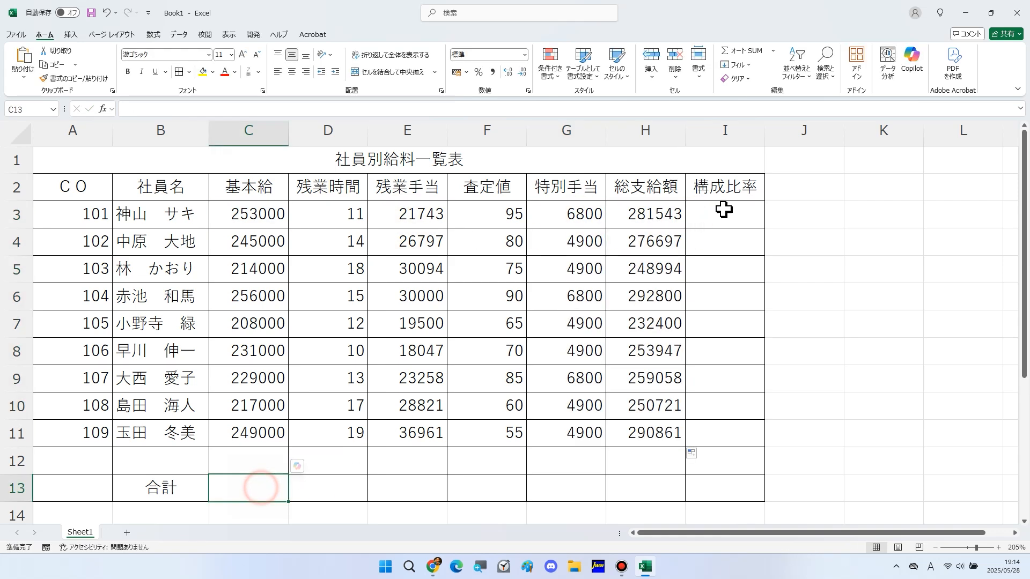
{"action": "left_click", "coordinate": [740, 51]}
{"action": "left_click_drag", "start_coordinate": [271, 212], "coordinate": [259, 432]}
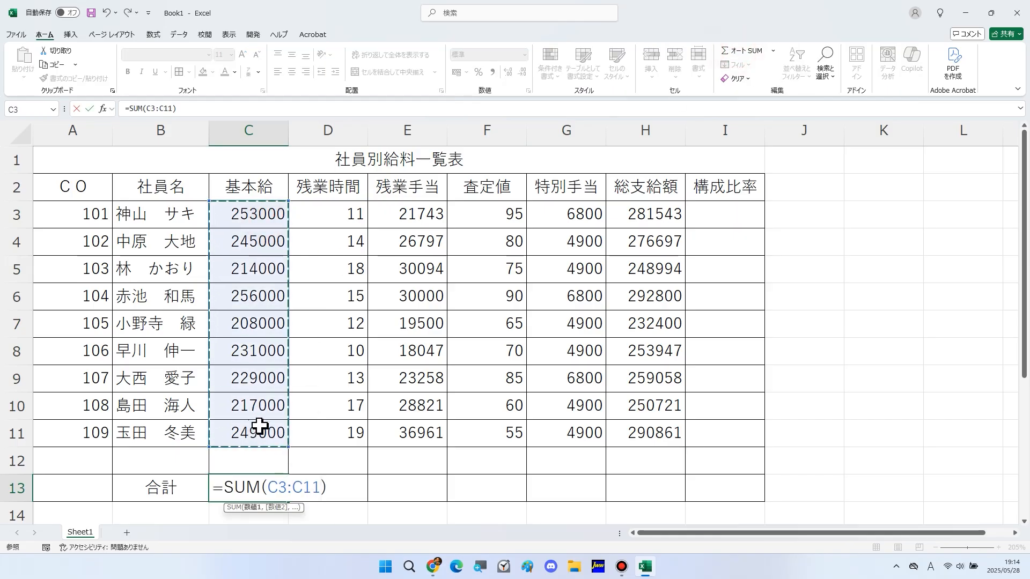
{"action": "key", "text": "Return"}
Step: Copy the C13 total across through H13 and clear the 査定値 total in F13
{"action": "left_click", "coordinate": [277, 464]}
{"action": "left_click_drag", "start_coordinate": [289, 473], "coordinate": [636, 469]}
{"action": "scroll", "coordinate": [510, 458], "scroll_direction": "up", "scroll_amount": 1}
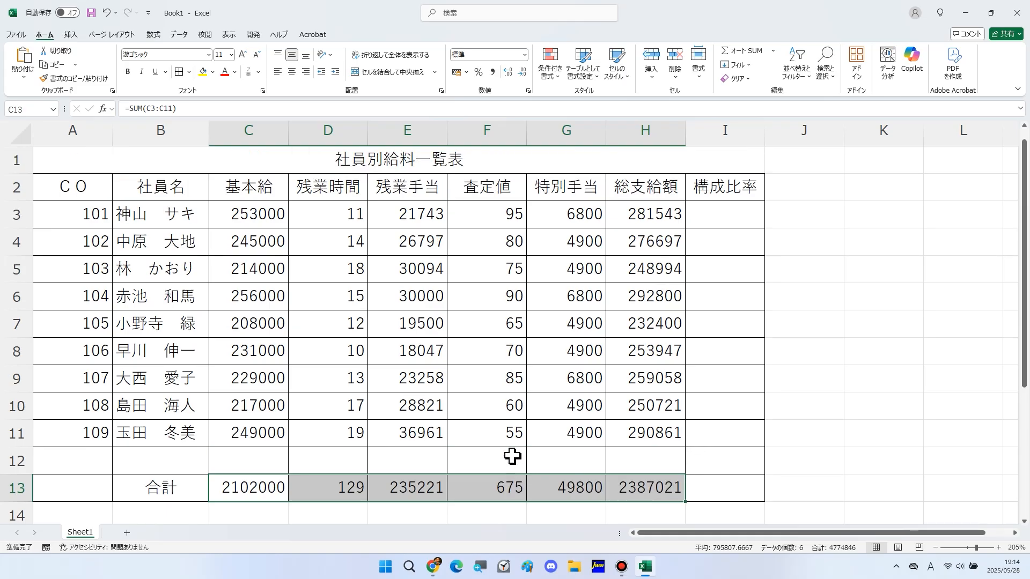
{"action": "left_click", "coordinate": [491, 482]}
{"action": "key", "text": "Delete"}
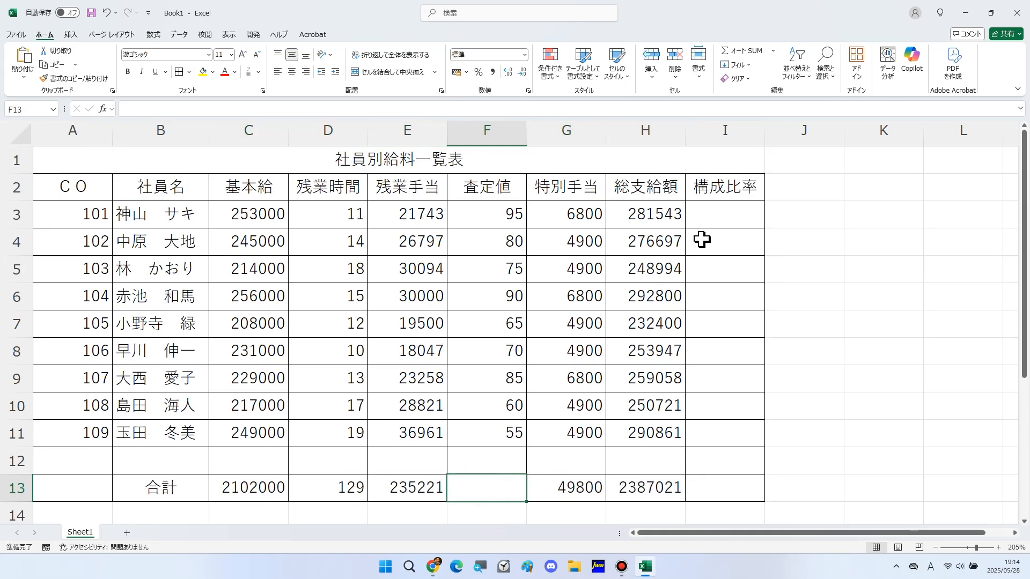
Step: Enter the ratio formula =H3/$H$13 with an absolute reference to the grand total in the 構成比率 cell I3
{"action": "left_click", "coordinate": [710, 217]}
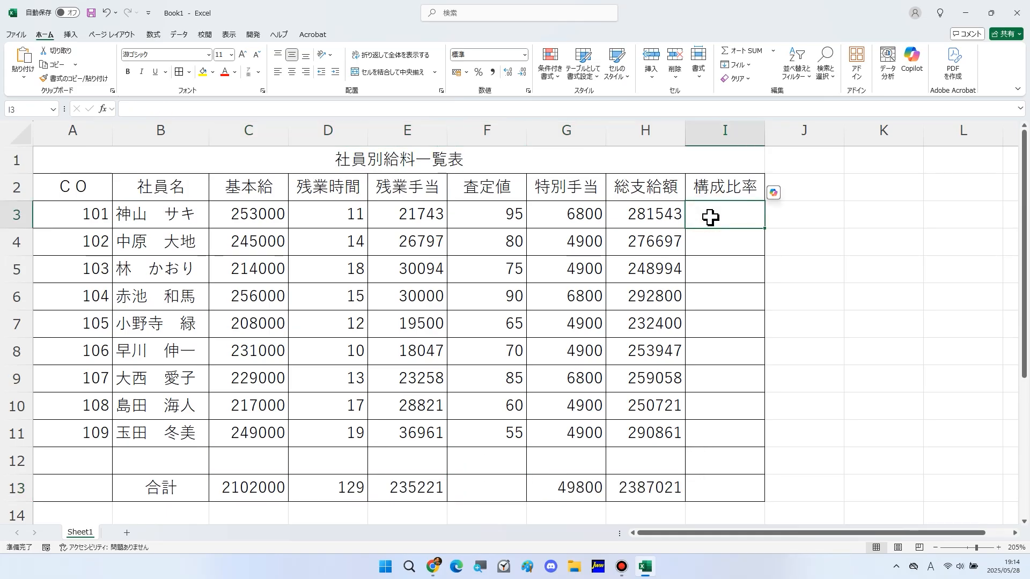
{"action": "type", "text": "="}
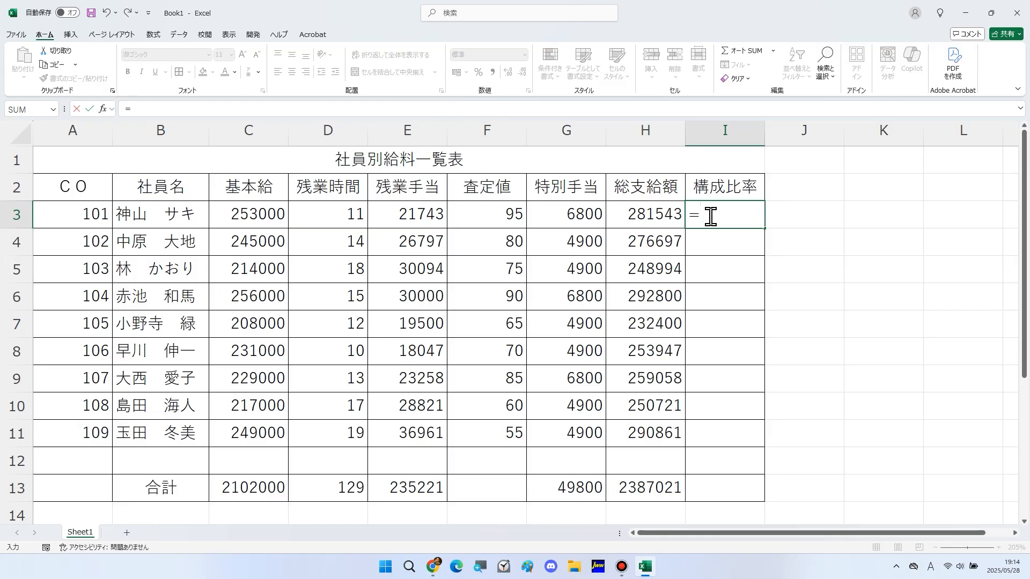
{"action": "left_click", "coordinate": [662, 214]}
{"action": "type", "text": "/"}
{"action": "left_click", "coordinate": [652, 487]}
{"action": "key", "text": "F4"}
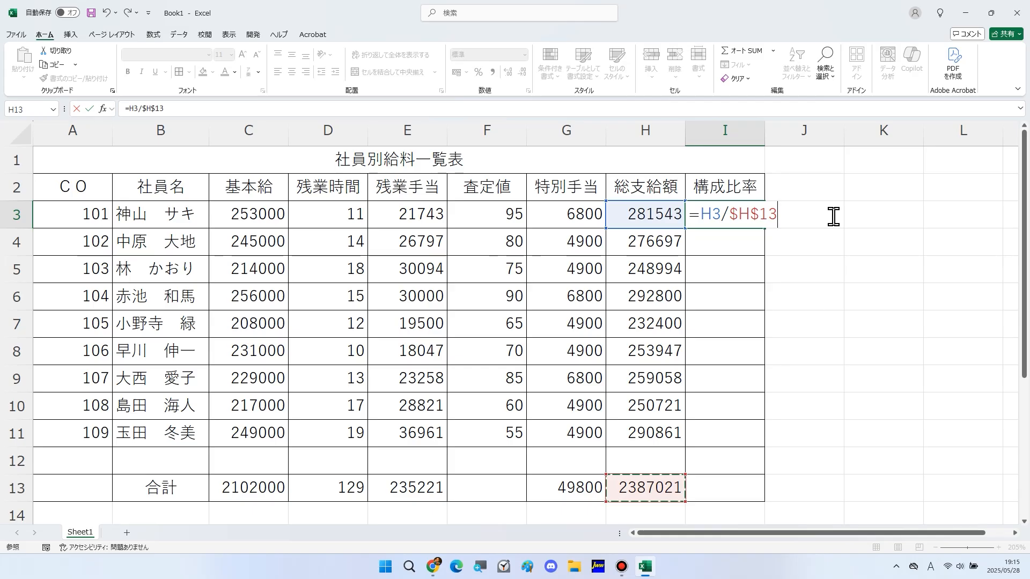
{"action": "key", "text": "Return"}
Step: Format I3 as a percentage with one decimal place and copy it down through I11
{"action": "left_click", "coordinate": [762, 214]}
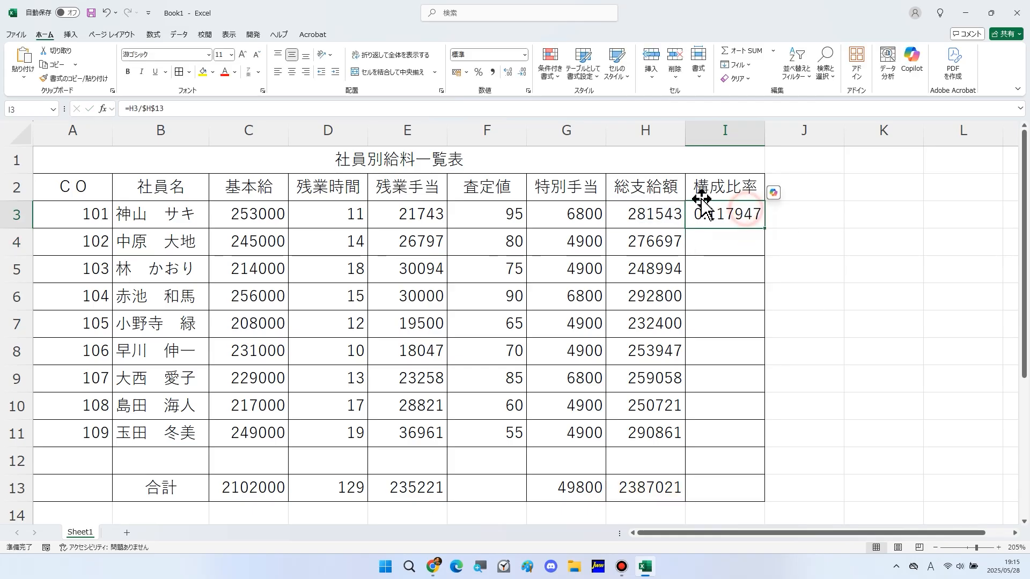
{"action": "left_click", "coordinate": [478, 72]}
{"action": "left_click", "coordinate": [508, 71]}
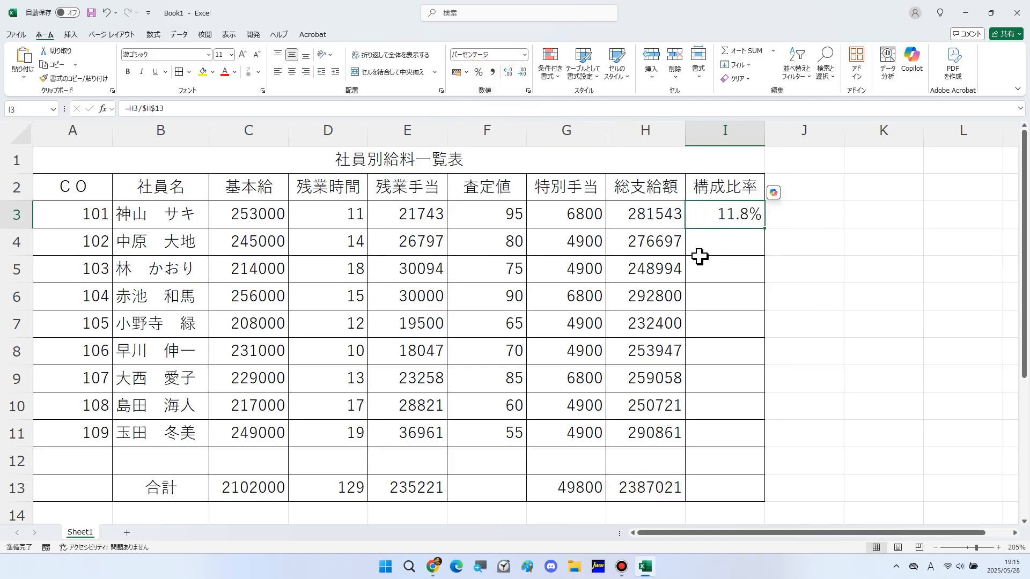
{"action": "double_click", "coordinate": [767, 230]}
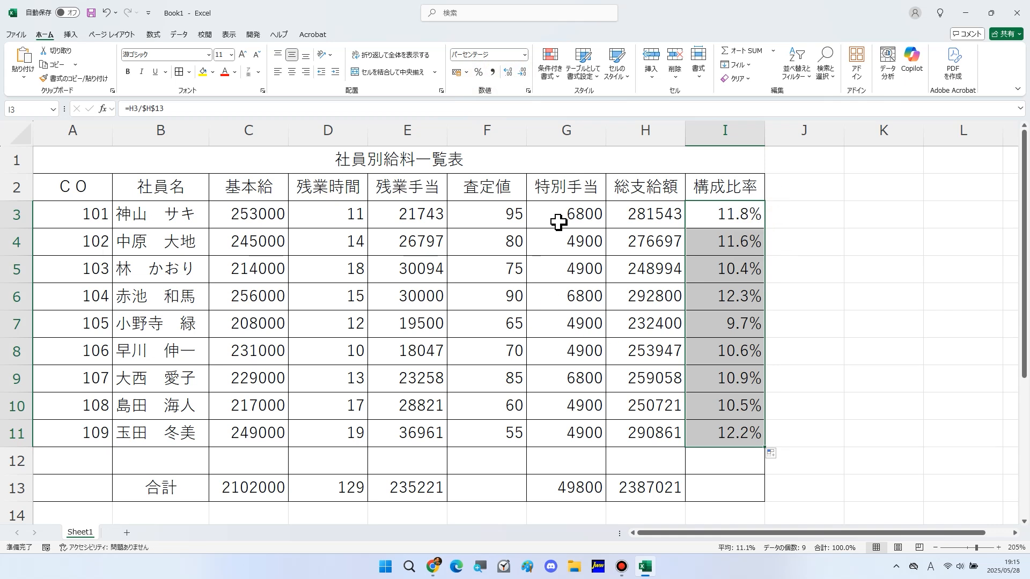
Step: Sort the employee rows by 残業手当 in descending order
{"action": "left_click", "coordinate": [424, 186]}
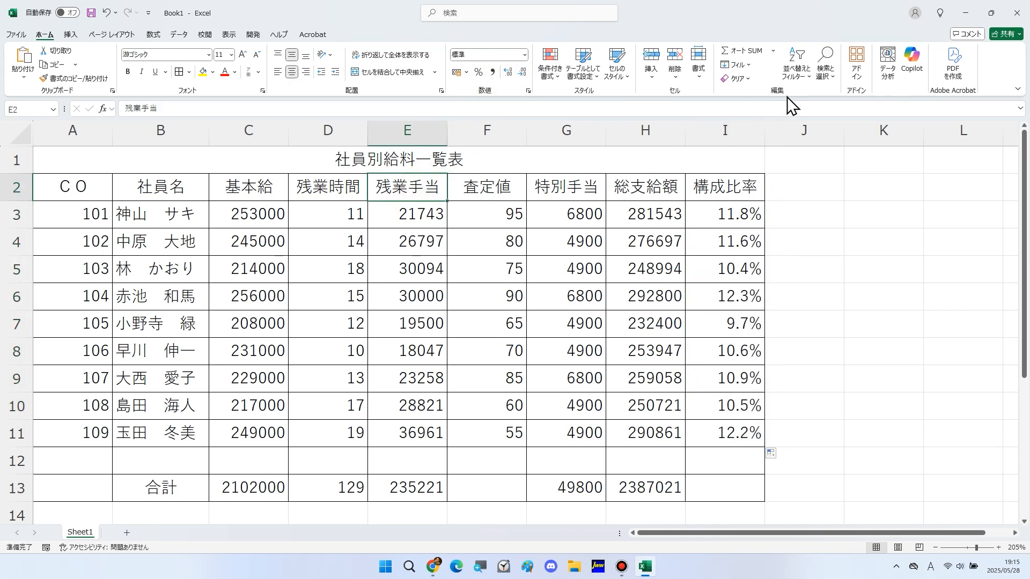
{"action": "left_click", "coordinate": [797, 68]}
{"action": "left_click", "coordinate": [814, 108]}
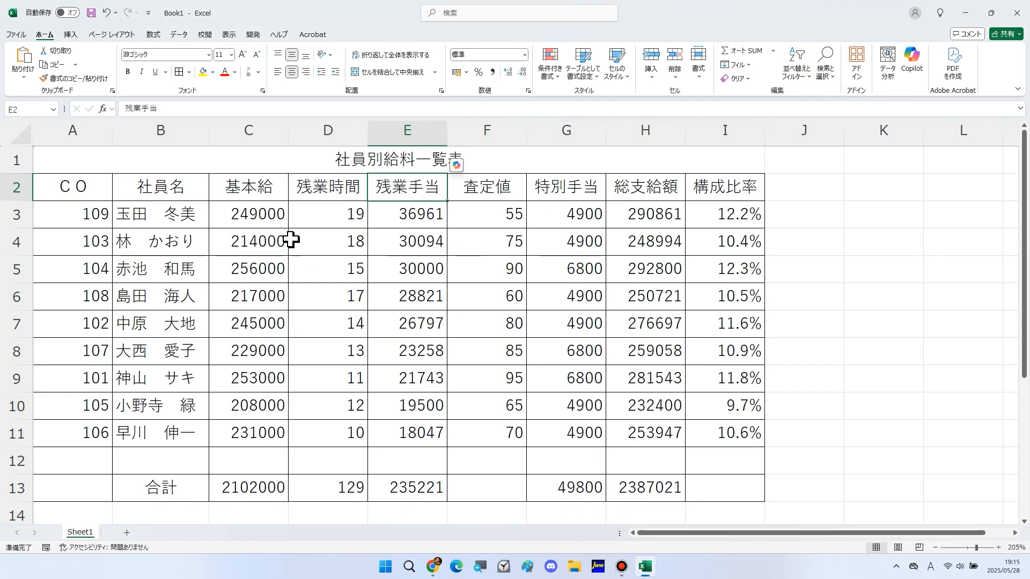
Step: Apply thousands separators to C3:H13 and a thick outside border to the table A2:I13
{"action": "left_click_drag", "start_coordinate": [263, 217], "coordinate": [638, 488]}
{"action": "left_click", "coordinate": [492, 71]}
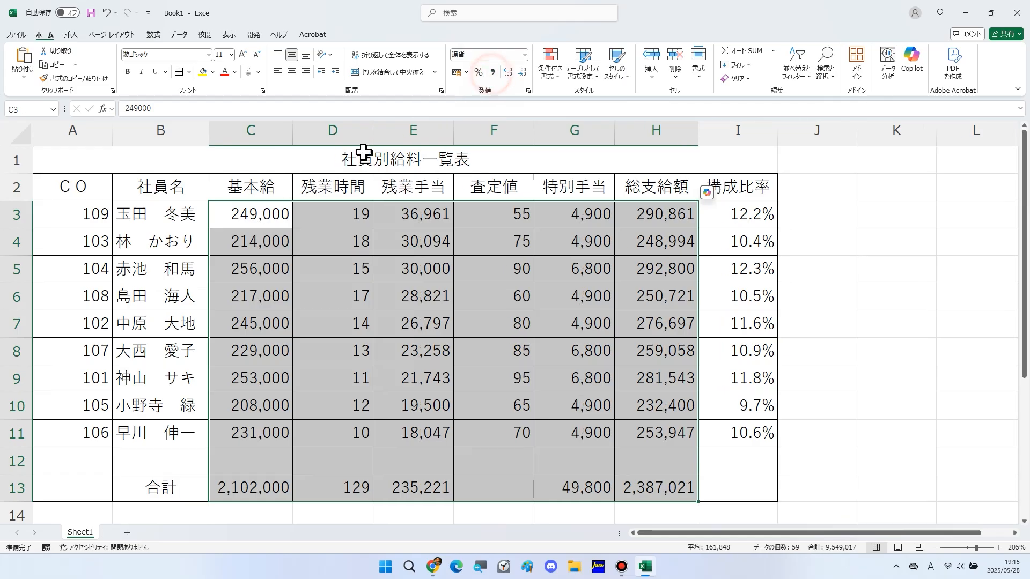
{"action": "left_click_drag", "start_coordinate": [83, 191], "coordinate": [713, 488]}
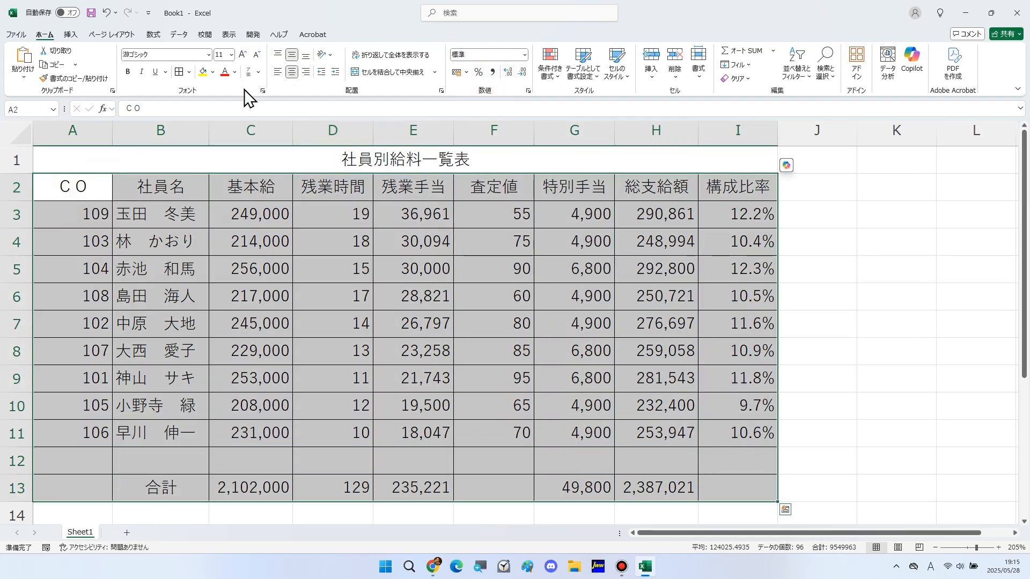
{"action": "left_click", "coordinate": [189, 72]}
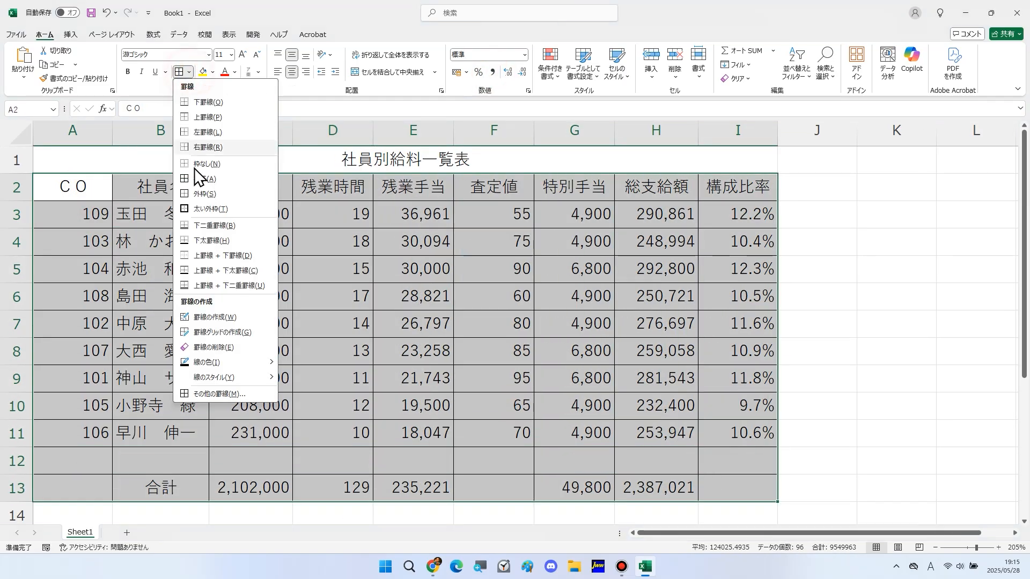
{"action": "left_click", "coordinate": [196, 212]}
Step: Auto-fit columns A through I to their contents and narrow the empty column J
{"action": "left_click_drag", "start_coordinate": [92, 127], "coordinate": [699, 132]}
{"action": "left_click", "coordinate": [767, 240]}
{"action": "left_click_drag", "start_coordinate": [799, 139], "coordinate": [749, 145]}
Step: Enter the label 基本給の平均 in cell K2
{"action": "left_click", "coordinate": [786, 188]}
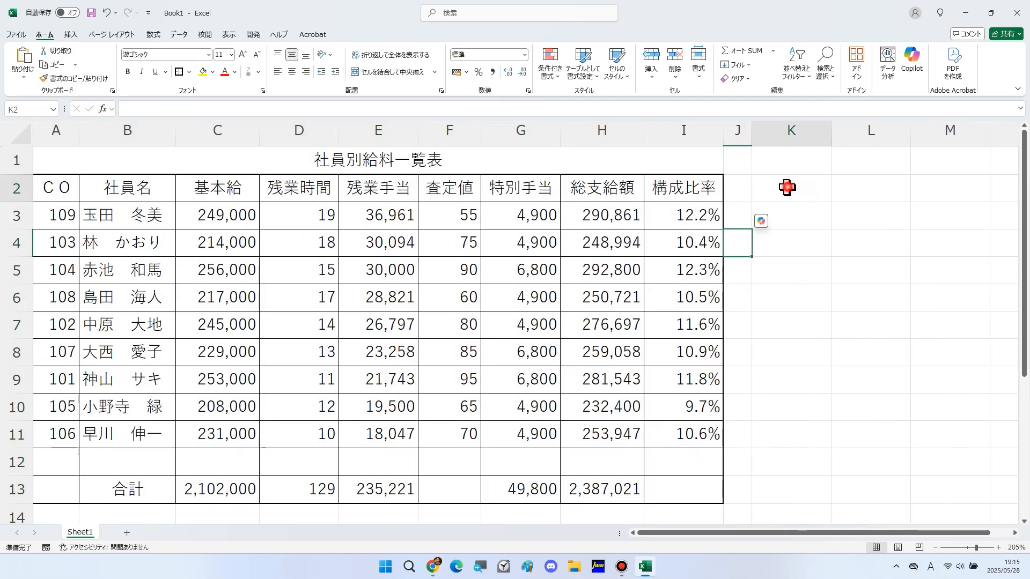
{"action": "type", "text": "きほん"}
{"action": "type", "text": "kyuunoh"}
{"action": "type", "text": "eik"}
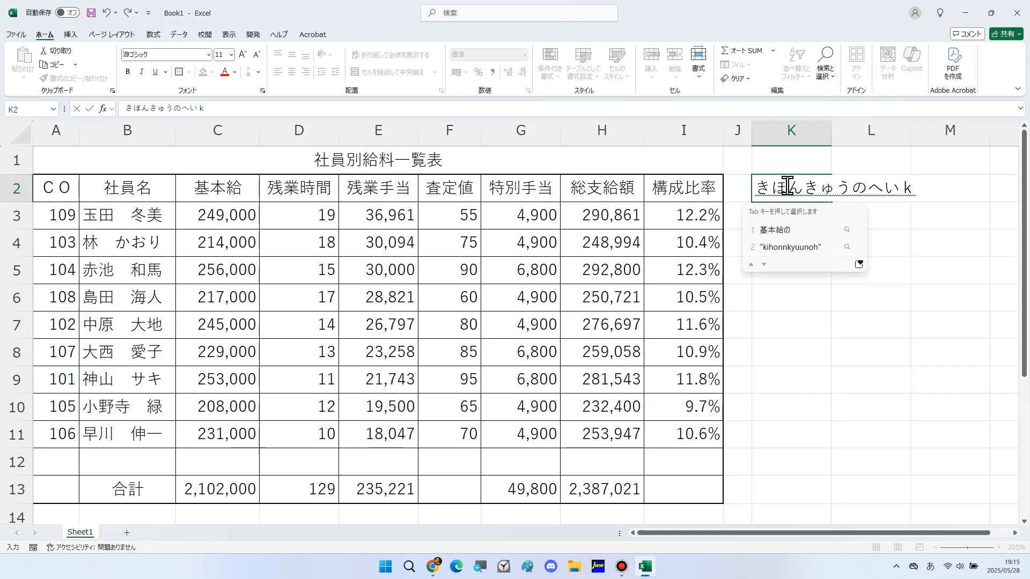
{"action": "type", "text": "in"}
{"action": "key", "text": "space"}
{"action": "key", "text": "Return"}
{"action": "key", "text": "Return"}
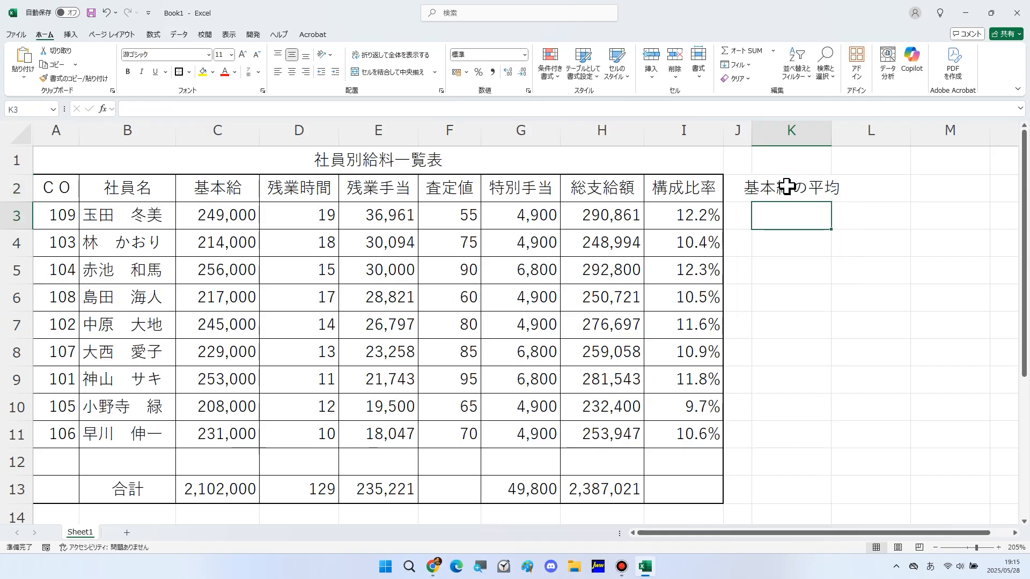
Step: Enter the label 残業手当の平均 in cell K3
{"action": "type", "text": "zanngyouteatenoheikin"}
{"action": "key", "text": "space"}
{"action": "key", "text": "Return"}
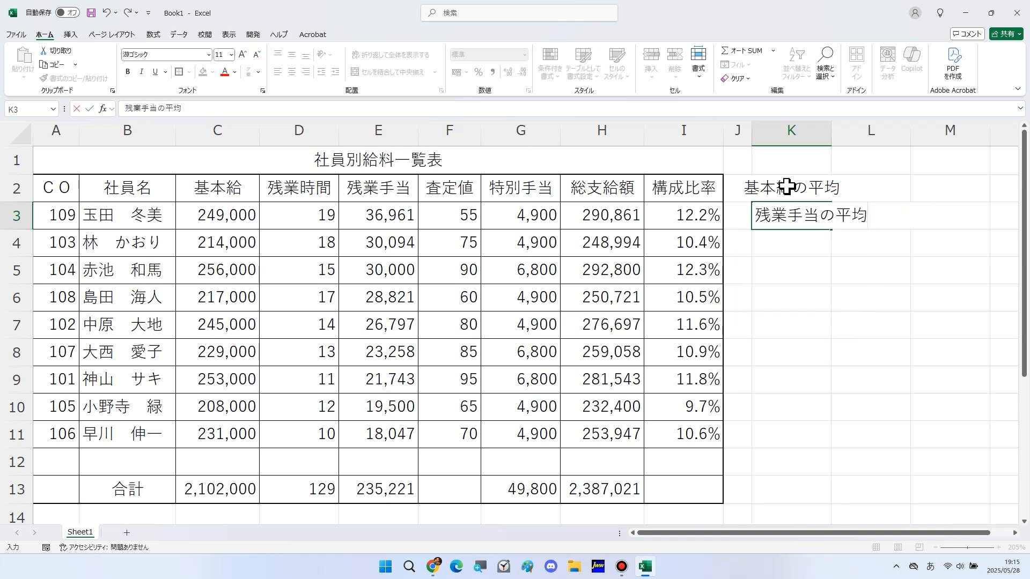
{"action": "key", "text": "Return"}
Step: Enter the label 総支給額の最小 in cell K4
{"action": "type", "text": "sousikyuugak"}
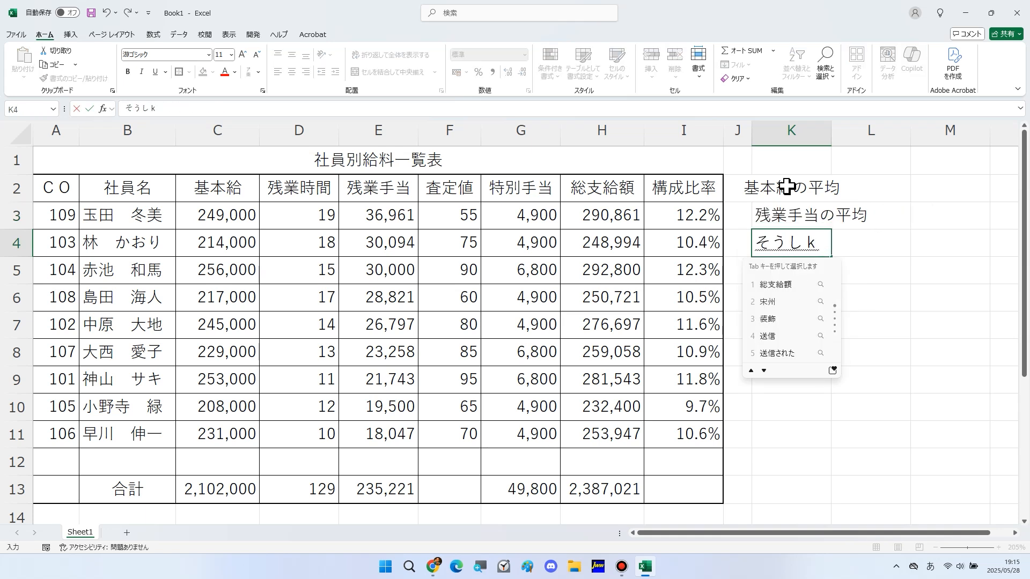
{"action": "type", "text": "unosaisyou"}
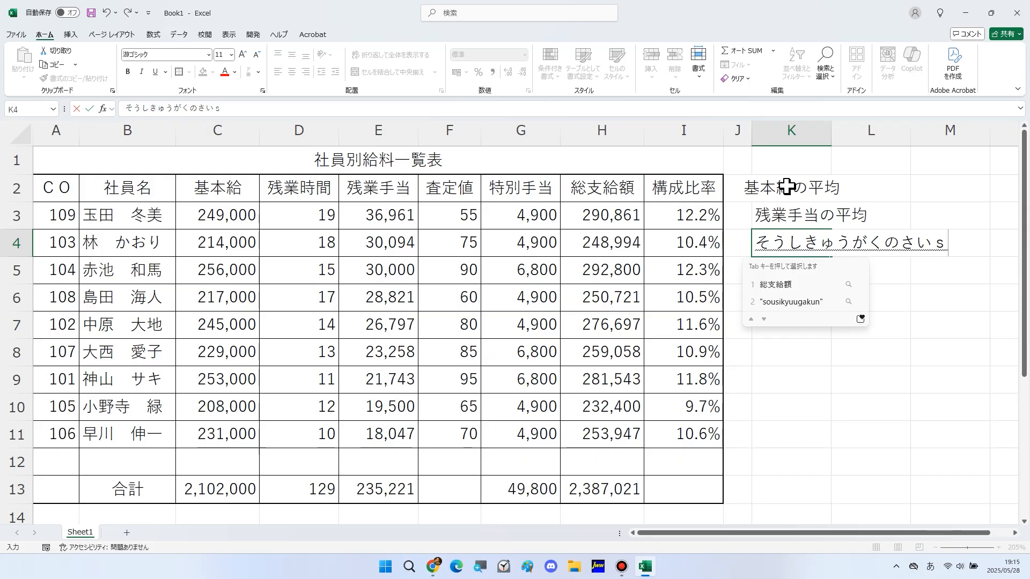
{"action": "key", "text": "space"}
{"action": "key", "text": "Return"}
{"action": "key", "text": "Return"}
Step: Turn off centering for the labels in K2:K4 and auto-fit column K to their width
{"action": "left_click_drag", "start_coordinate": [787, 186], "coordinate": [788, 242]}
{"action": "left_click", "coordinate": [292, 71]}
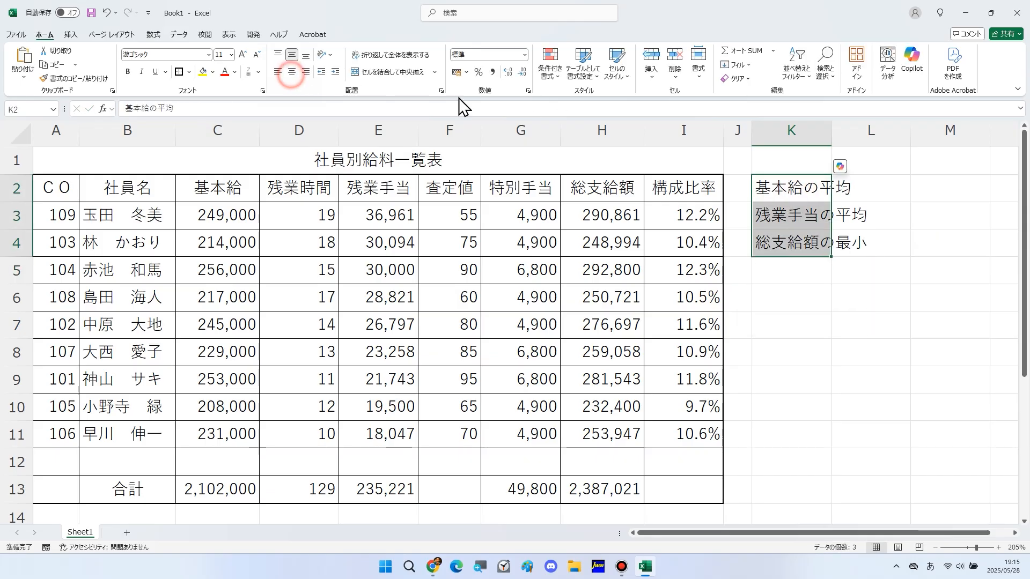
{"action": "double_click", "coordinate": [831, 131]}
Step: Apply all inner borders and a thick outside border to the summary range K2:L4
{"action": "left_click_drag", "start_coordinate": [857, 194], "coordinate": [896, 237]}
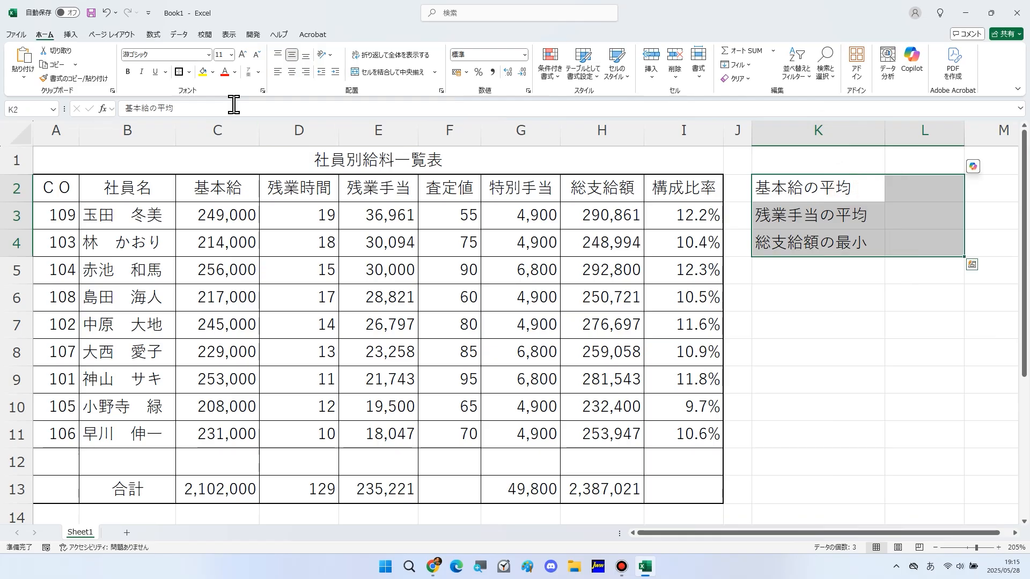
{"action": "left_click", "coordinate": [188, 72]}
{"action": "left_click", "coordinate": [198, 179]}
{"action": "left_click", "coordinate": [190, 73]}
{"action": "left_click", "coordinate": [203, 206]}
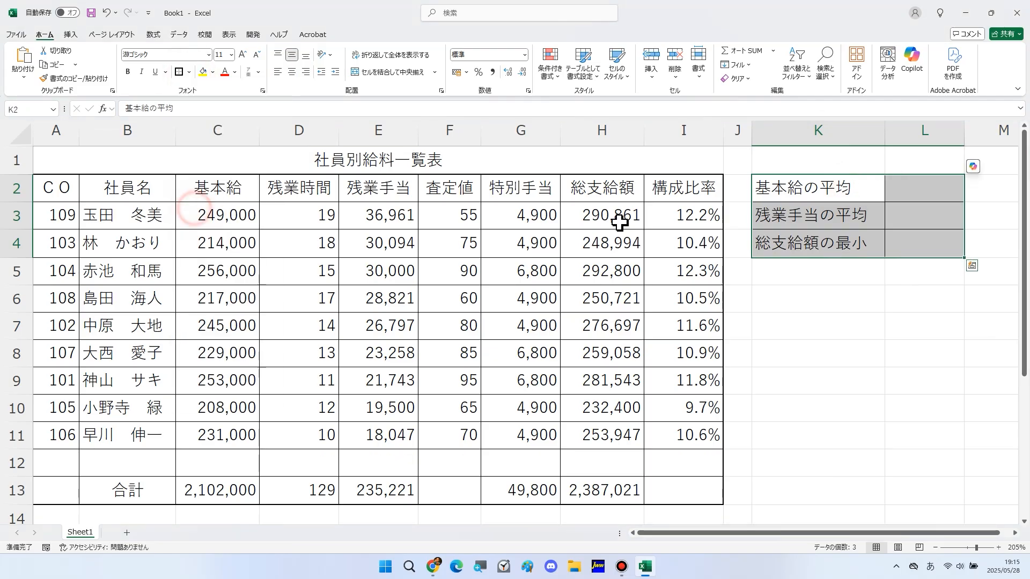
Step: Calculate the average base salary in L2 with =AVERAGE(C3:C11)
{"action": "left_click", "coordinate": [915, 191]}
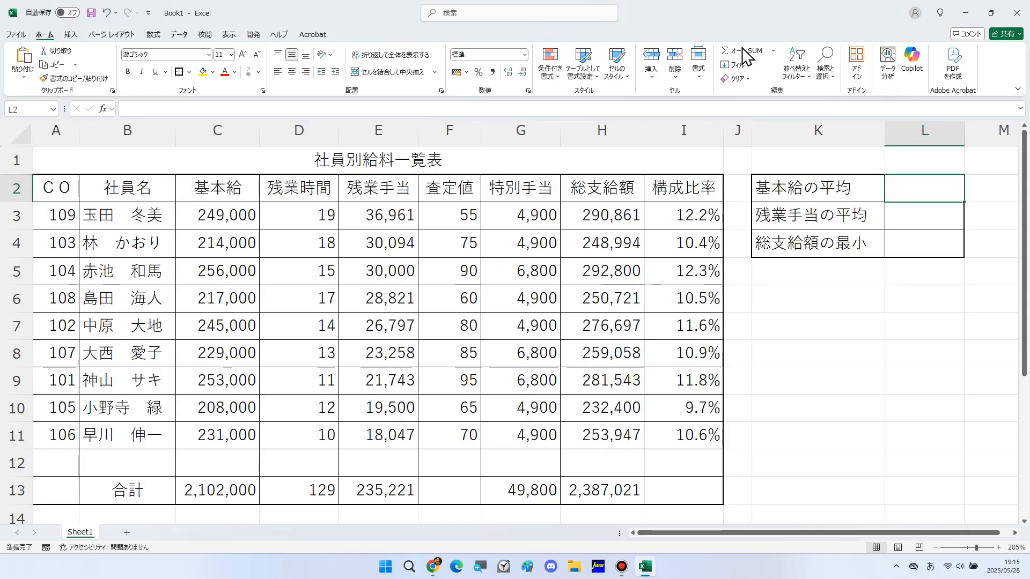
{"action": "left_click", "coordinate": [773, 50]}
{"action": "left_click", "coordinate": [761, 80]}
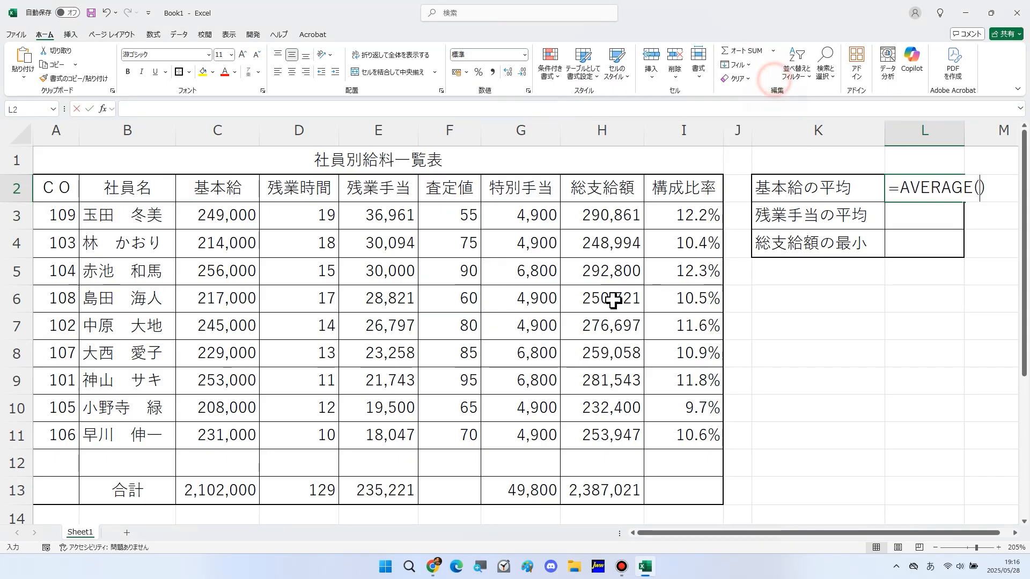
{"action": "left_click_drag", "start_coordinate": [238, 214], "coordinate": [214, 435]}
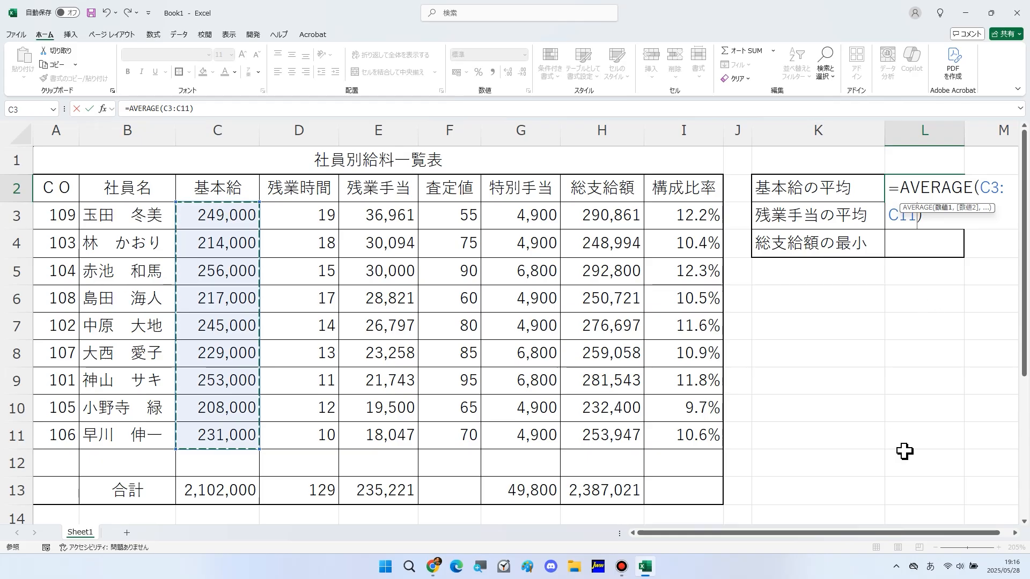
{"action": "left_click", "coordinate": [1013, 533]}
{"action": "left_click", "coordinate": [1013, 533]}
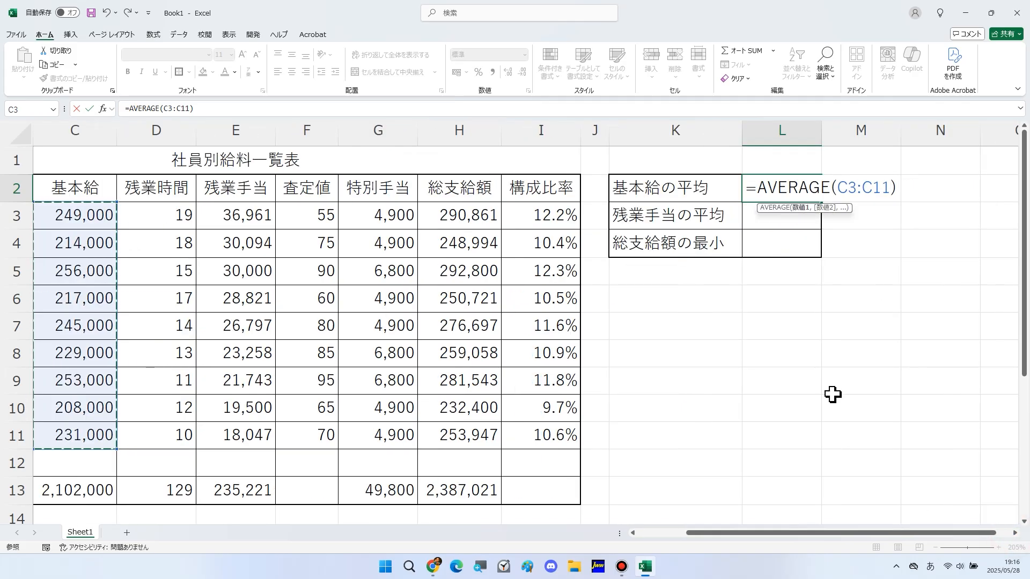
{"action": "key", "text": "Return"}
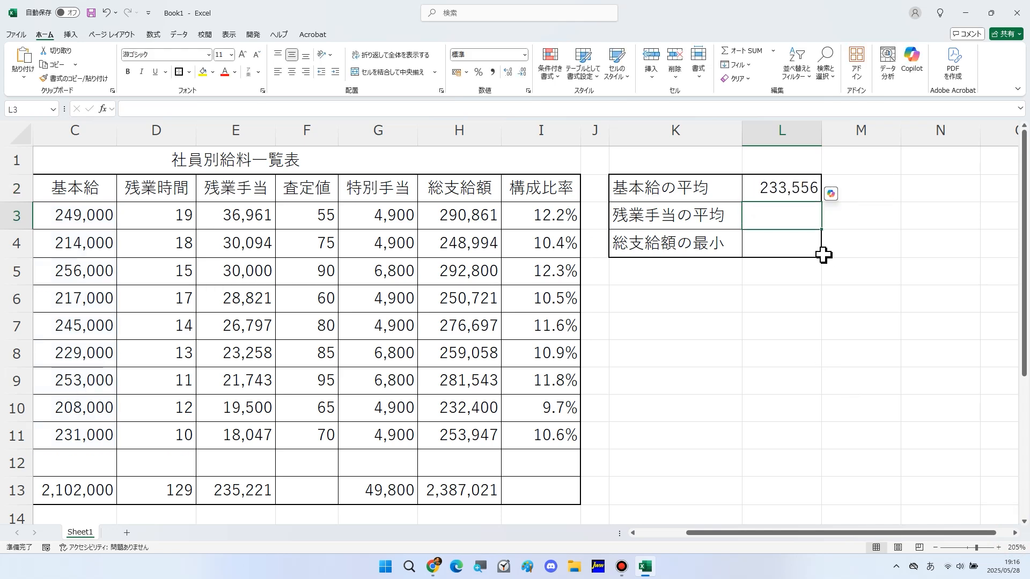
Step: Fill the average formula from L2 down into L3 without copying the formatting
{"action": "left_click", "coordinate": [806, 196]}
{"action": "left_click_drag", "start_coordinate": [821, 201], "coordinate": [821, 228]}
{"action": "left_click", "coordinate": [827, 236]}
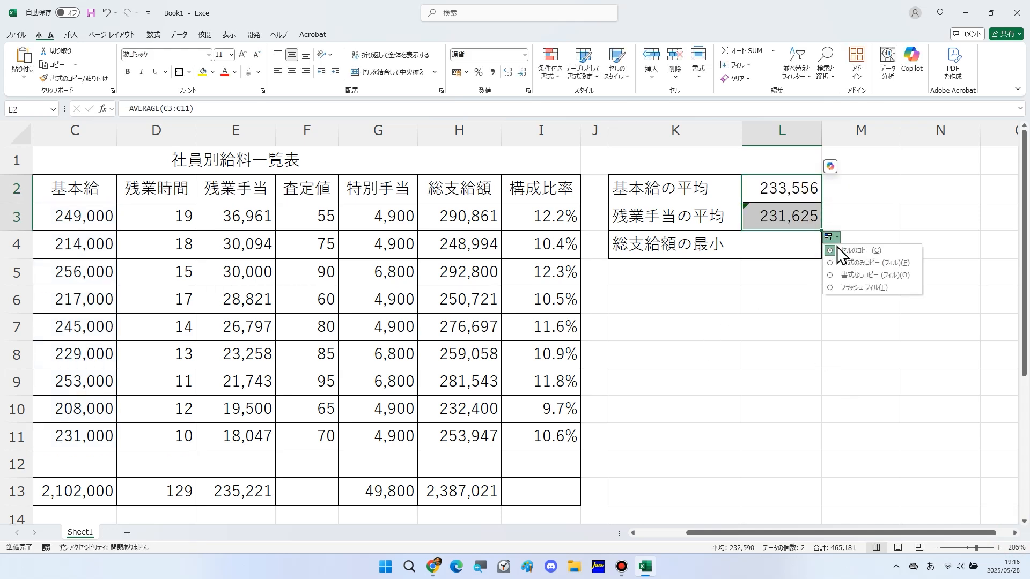
{"action": "left_click", "coordinate": [859, 274]}
Step: Change the AVERAGE range in L3 to the overtime pay values E3:E11
{"action": "left_click", "coordinate": [778, 217]}
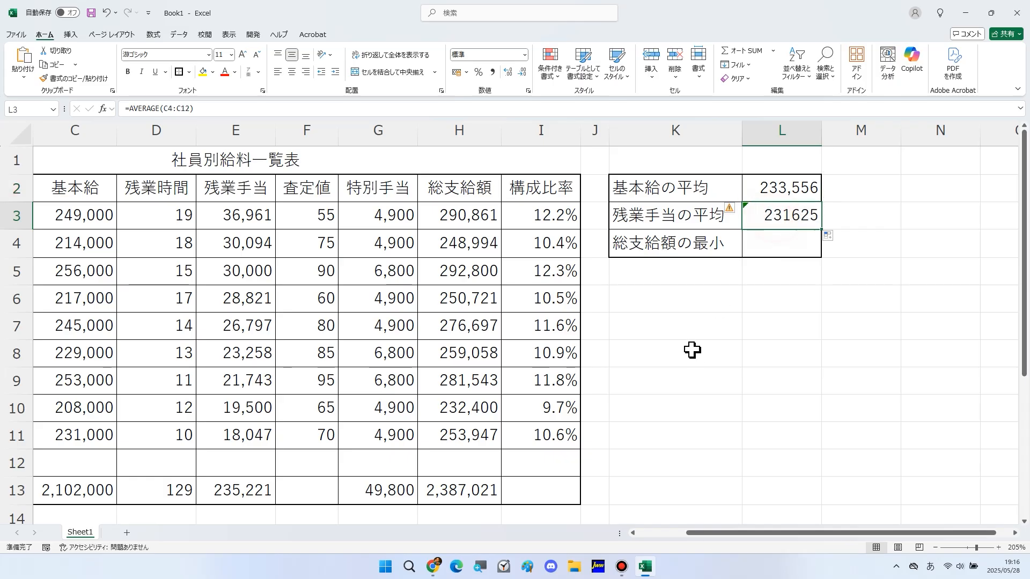
{"action": "double_click", "coordinate": [784, 223]}
{"action": "left_click_drag", "start_coordinate": [117, 302], "coordinate": [226, 269]}
{"action": "key", "text": "Return"}
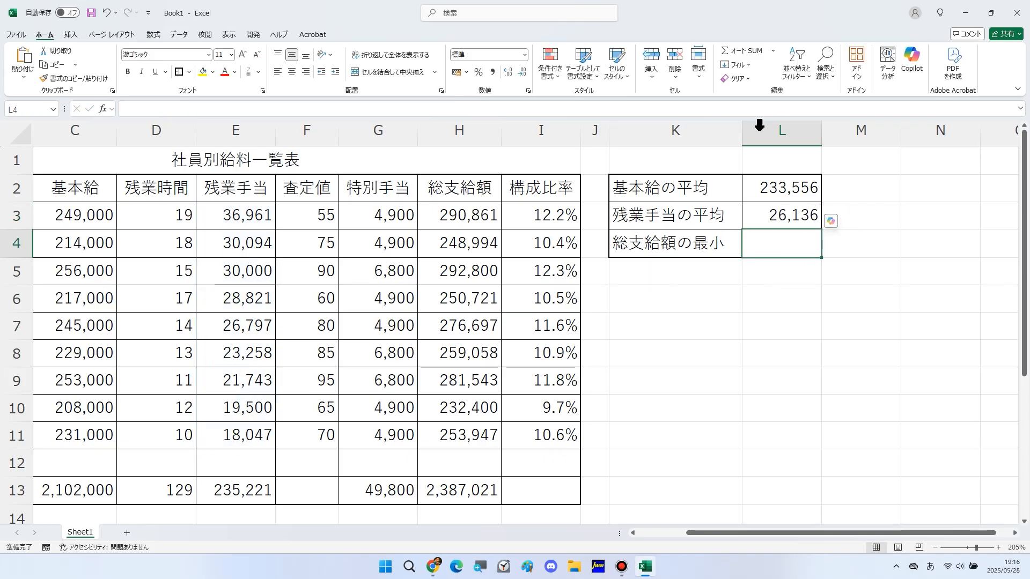
Step: Calculate the smallest total payment in L4 with =MIN(H3:H11)
{"action": "left_click", "coordinate": [773, 51]}
{"action": "left_click", "coordinate": [769, 128]}
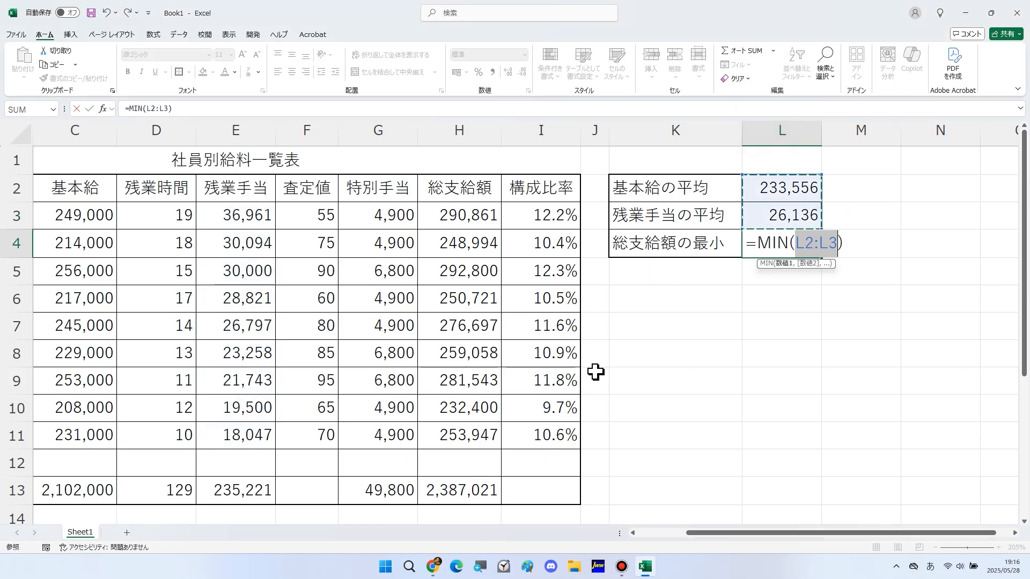
{"action": "left_click_drag", "start_coordinate": [449, 210], "coordinate": [448, 435]}
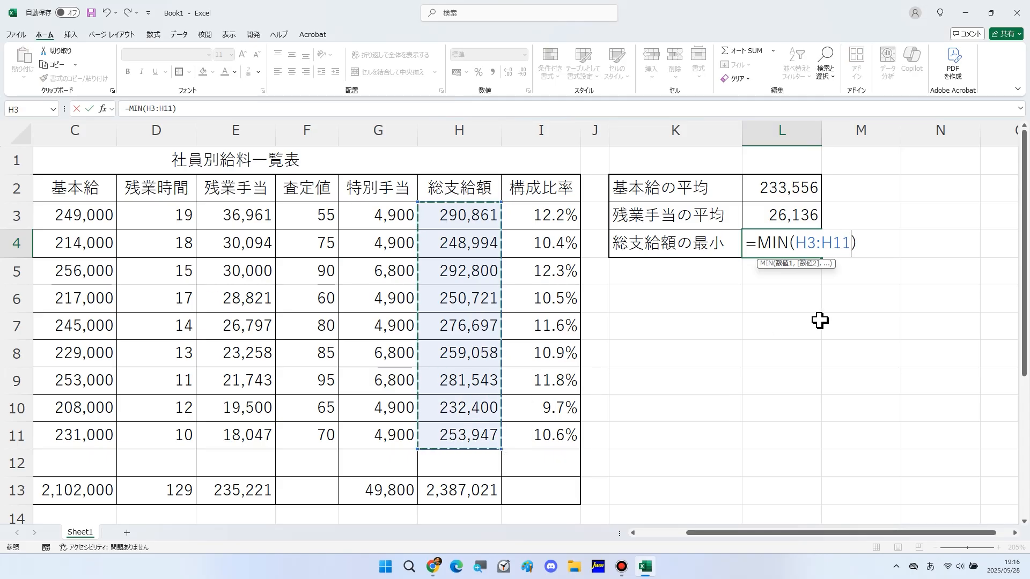
{"action": "key", "text": "Return"}
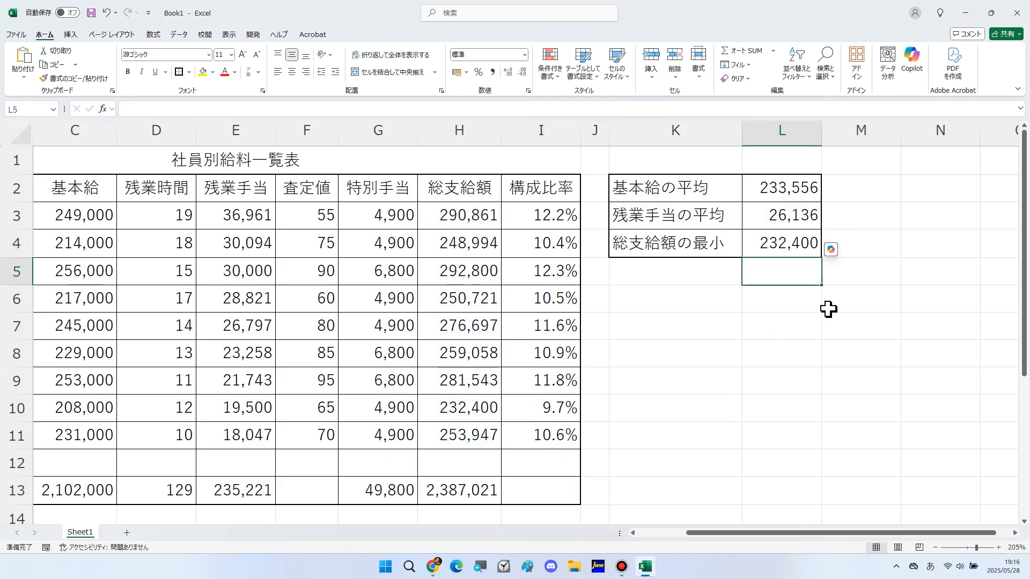
Step: Apply the yen currency format to the summary values in L2:L4 and return to cell A1
{"action": "left_click_drag", "start_coordinate": [793, 200], "coordinate": [783, 244]}
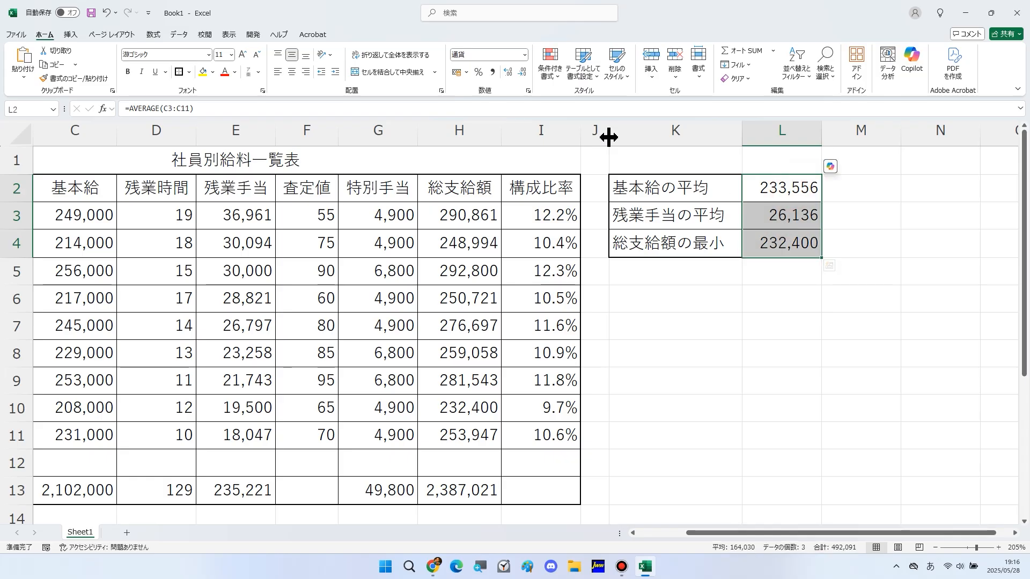
{"action": "left_click", "coordinate": [457, 73]}
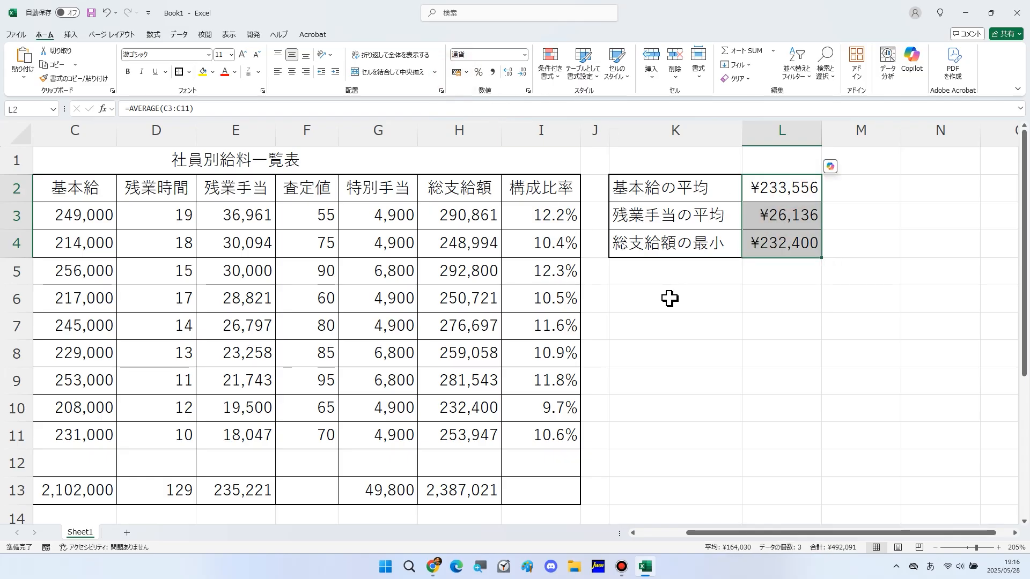
{"action": "left_click", "coordinate": [683, 326]}
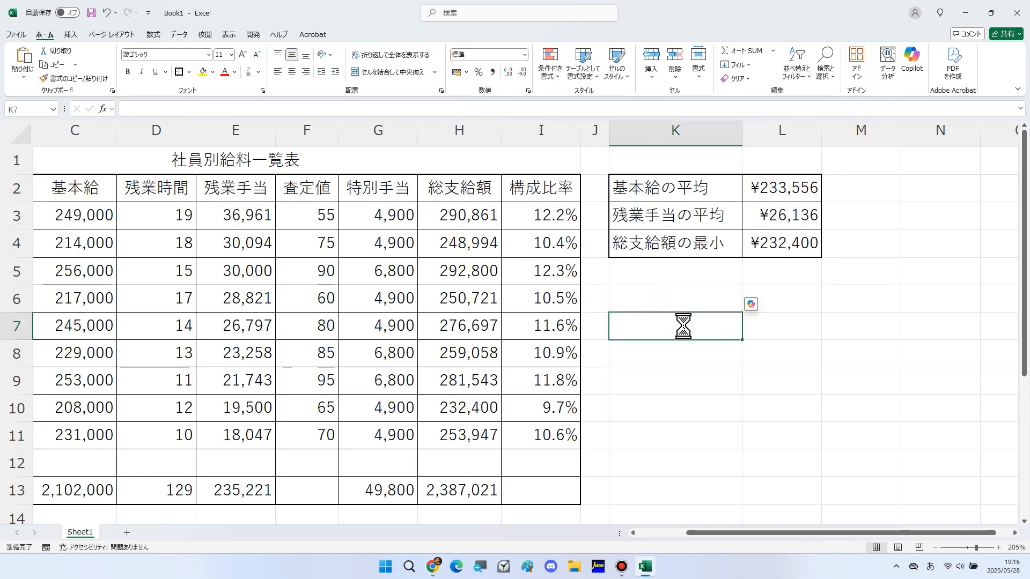
{"action": "scroll", "coordinate": [683, 326], "scroll_direction": "down", "scroll_amount": 1}
{"action": "key", "text": "ctrl+Home"}
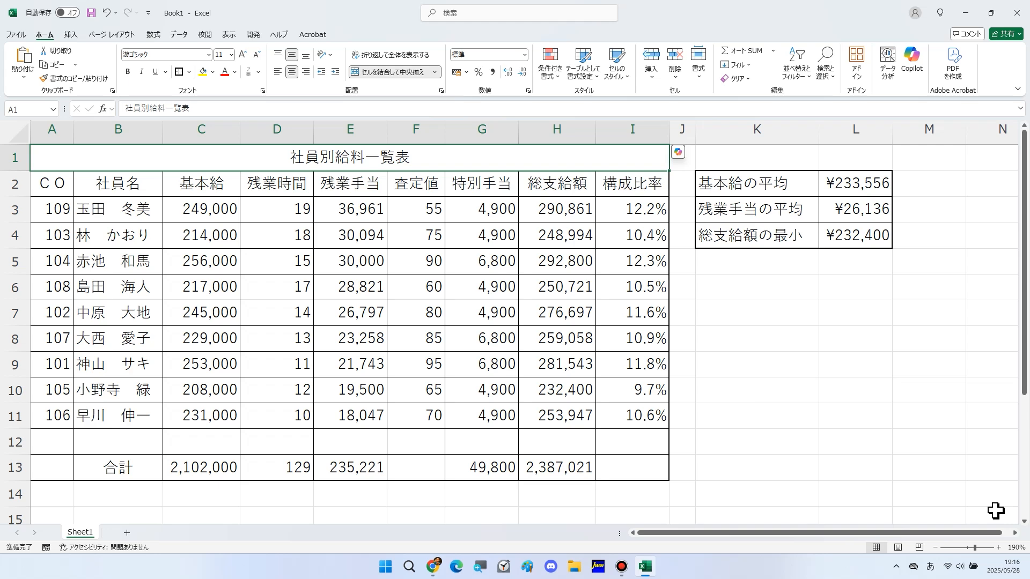